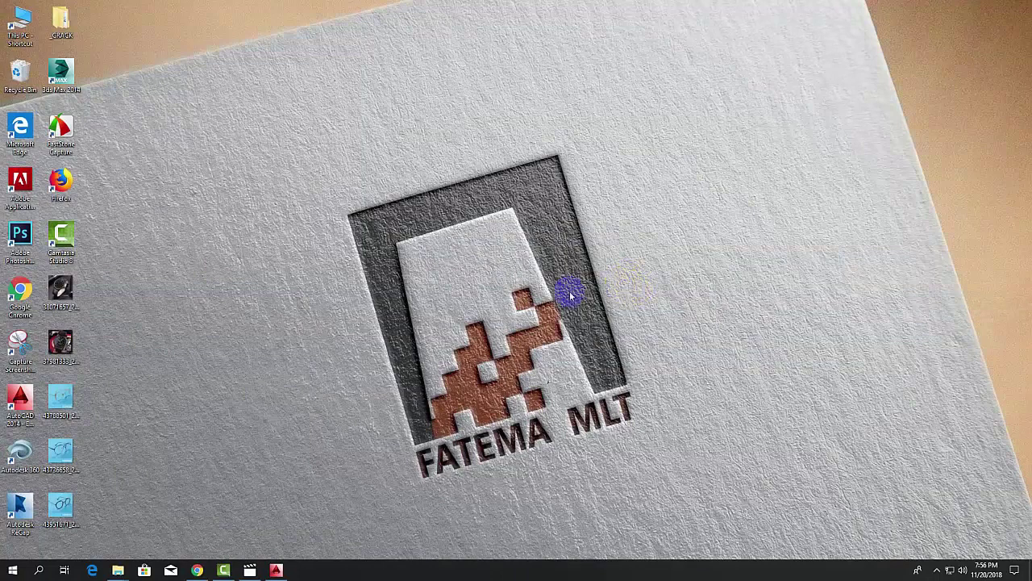
Step: Refresh the desktop and bring up AutoCAD 2014 with the blank Drawing1
right_click(535, 240)
left_click(542, 265)
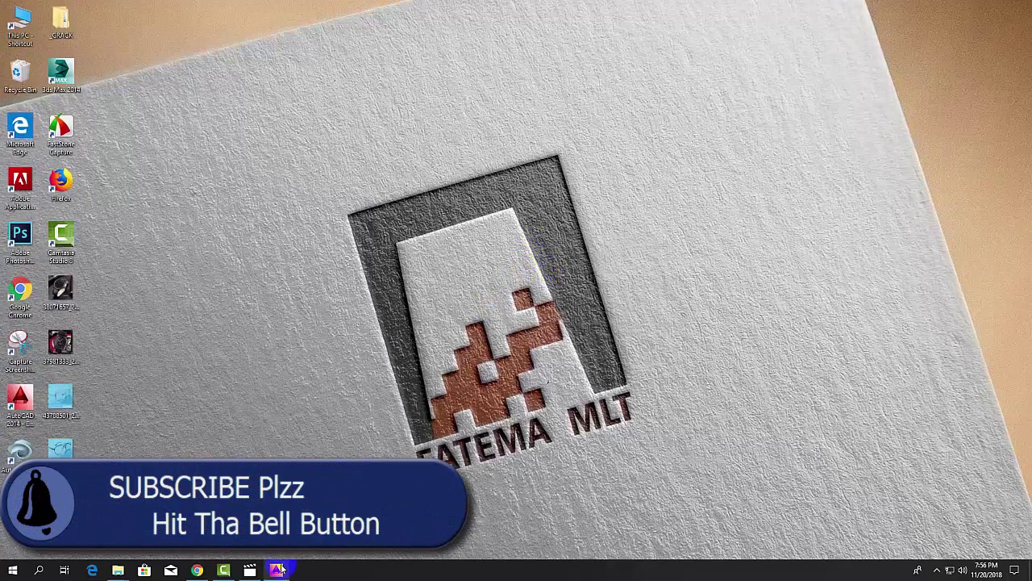
left_click(280, 567)
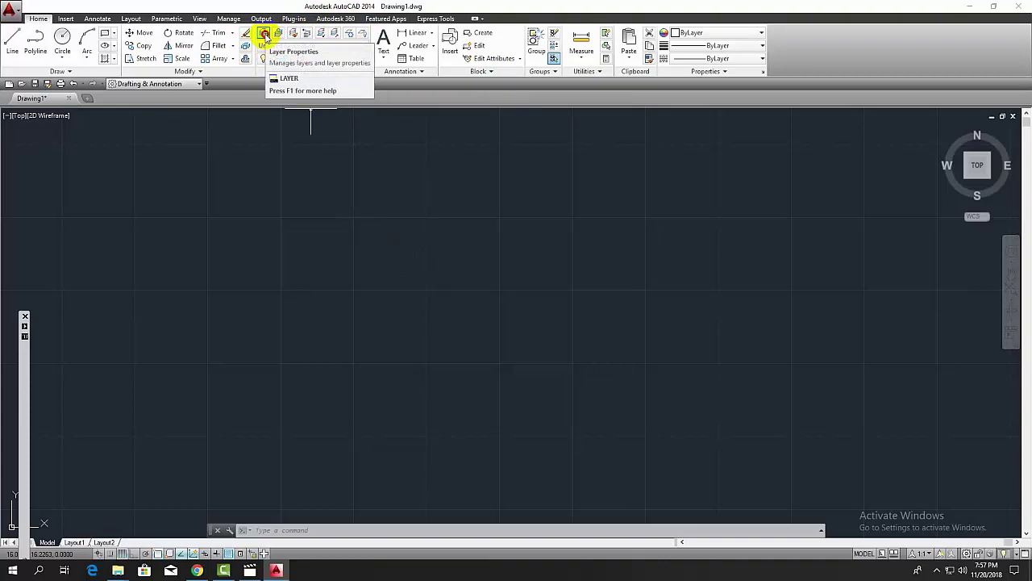
Step: Open the Layer Properties Manager, select layer 0 and enlarge the palette to show more columns
left_click(265, 36)
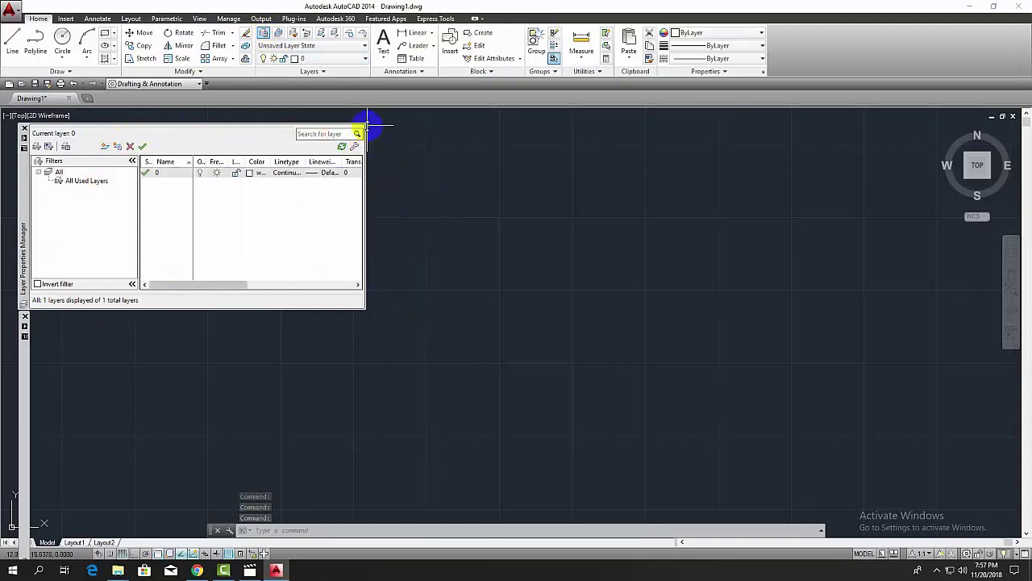
left_click(198, 246)
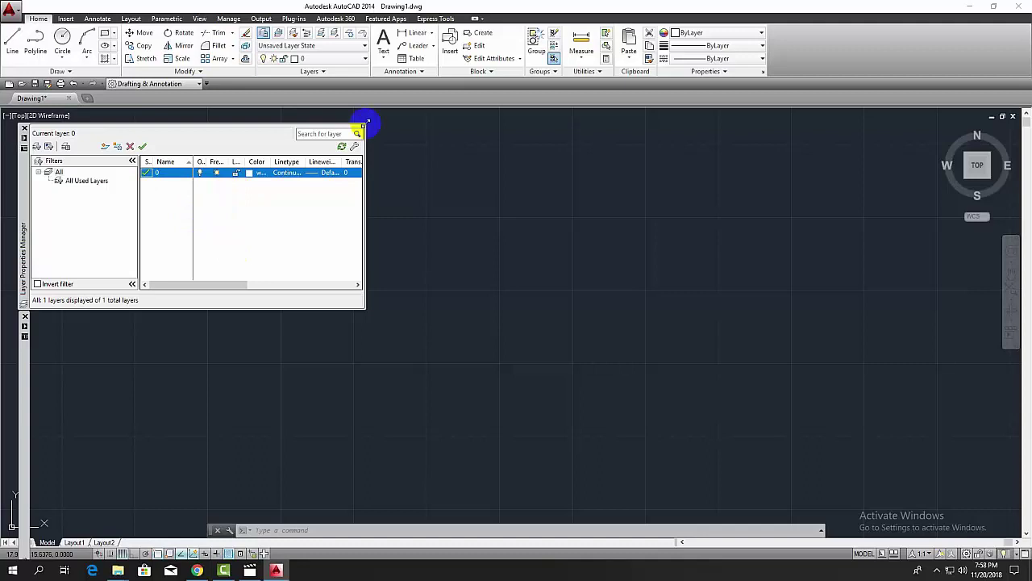
left_click_drag(364, 126, 740, 138)
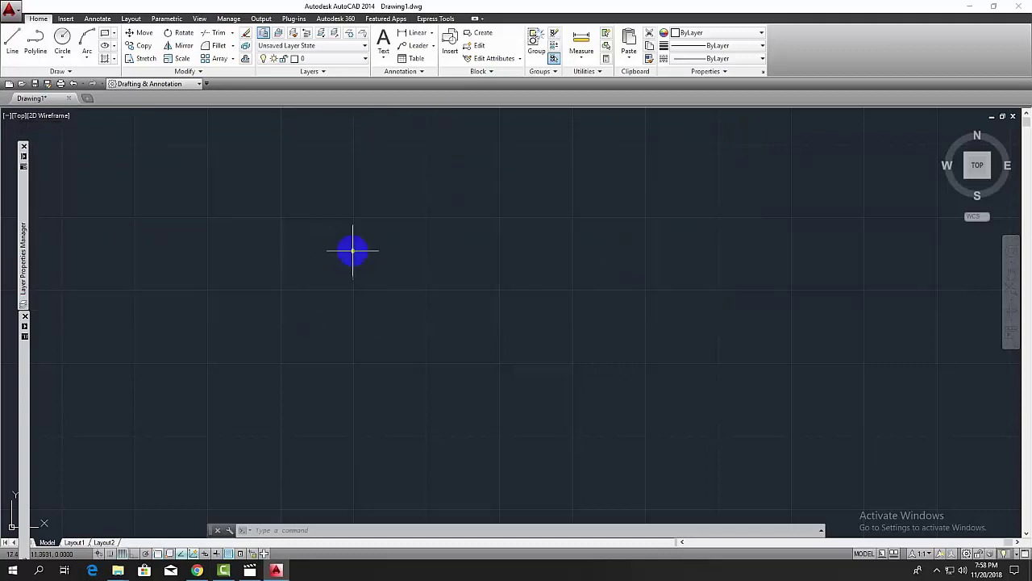
mouse_move(23, 234)
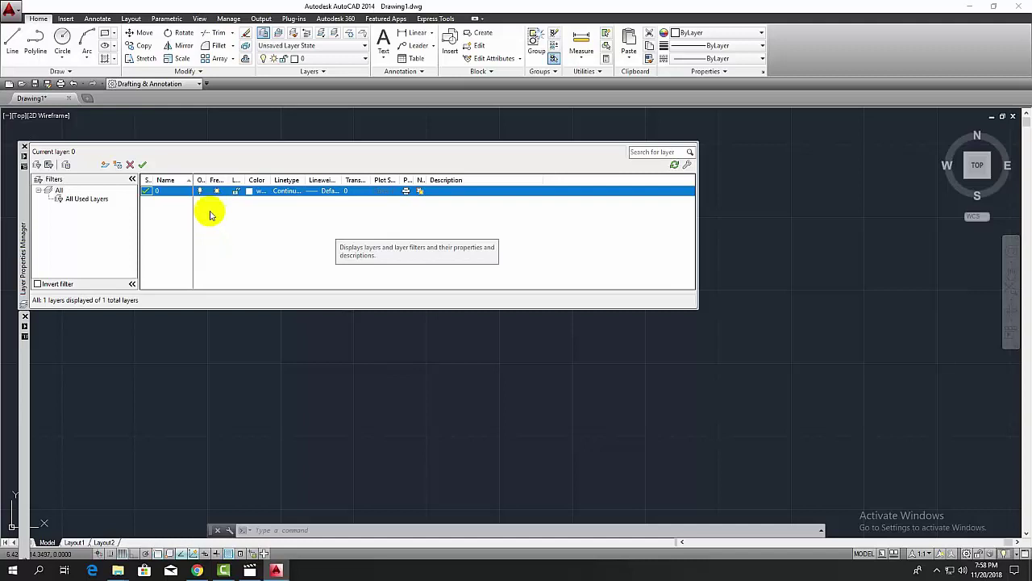
Step: Maximize all columns in the layer list so Freeze, Lineweight and other headings read in full
left_click(216, 191)
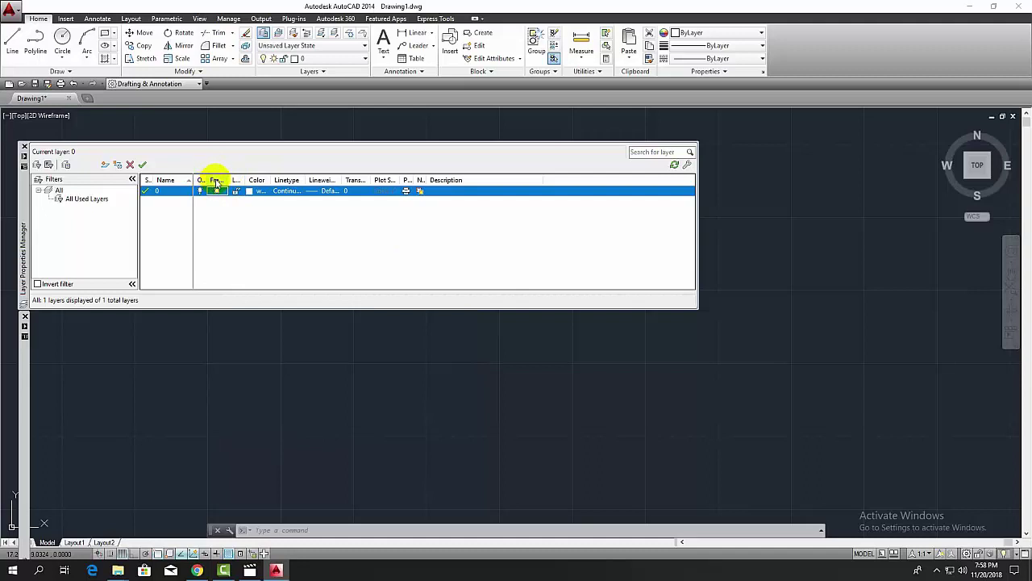
right_click(216, 183)
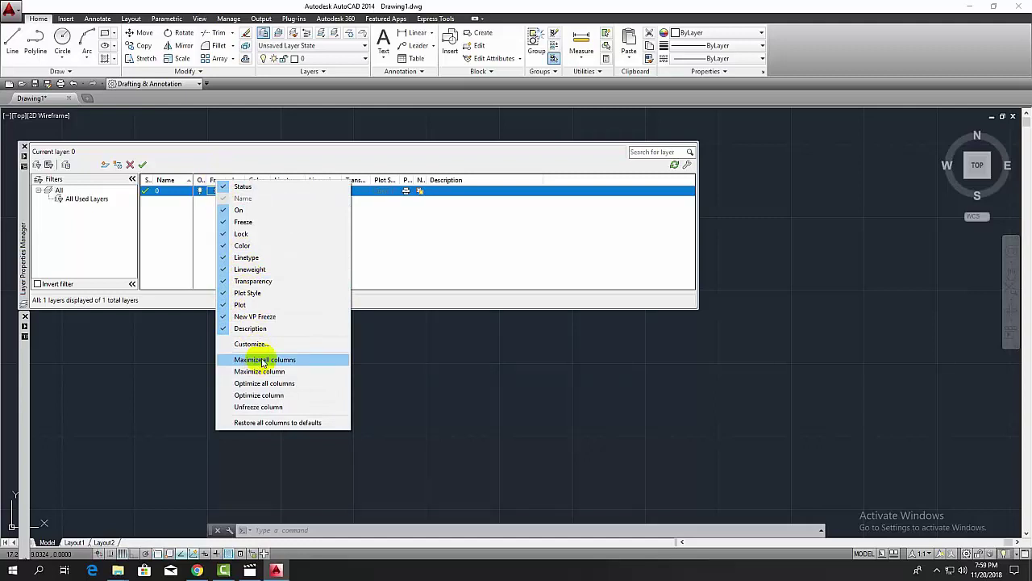
left_click(262, 363)
left_click(205, 192)
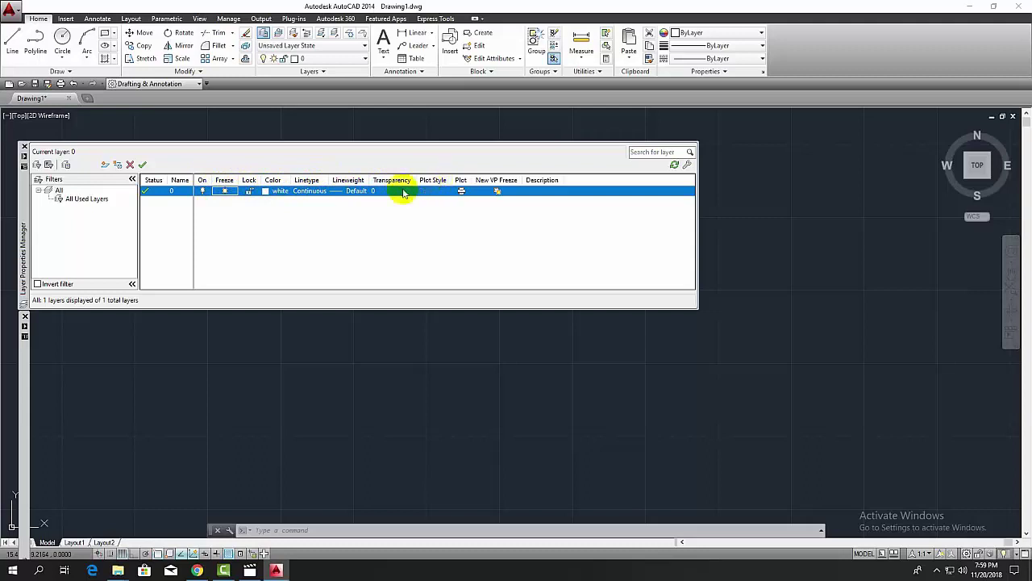
right_click(206, 180)
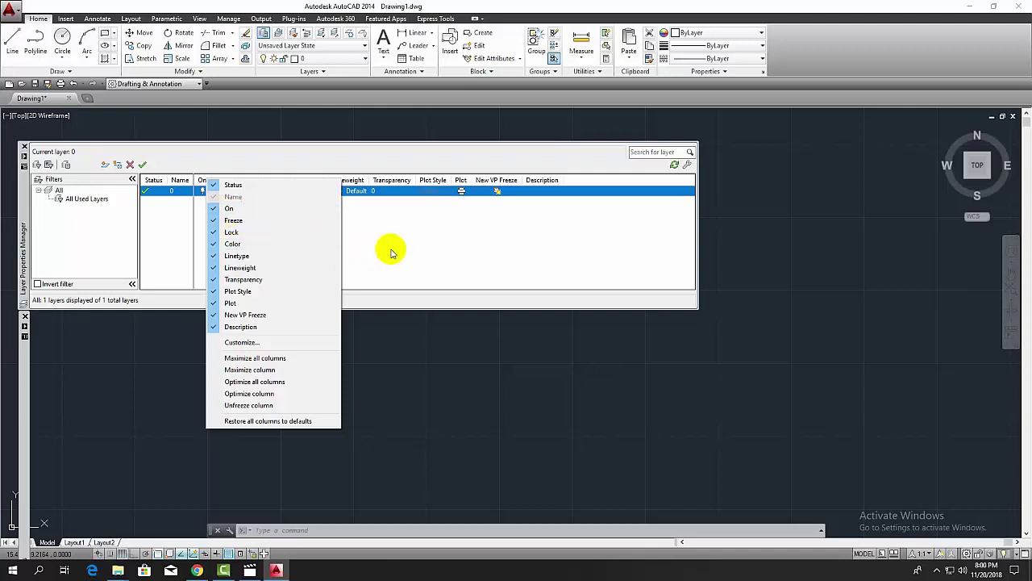
left_click(362, 240)
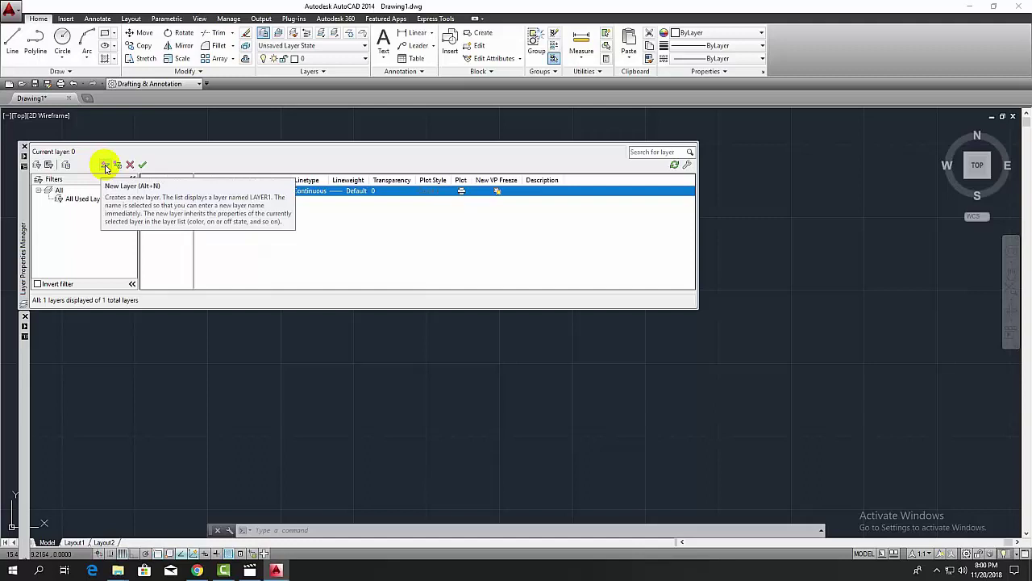
Step: Create a new layer named L1 and bring up its colour choices
left_click(105, 167)
type("L1")
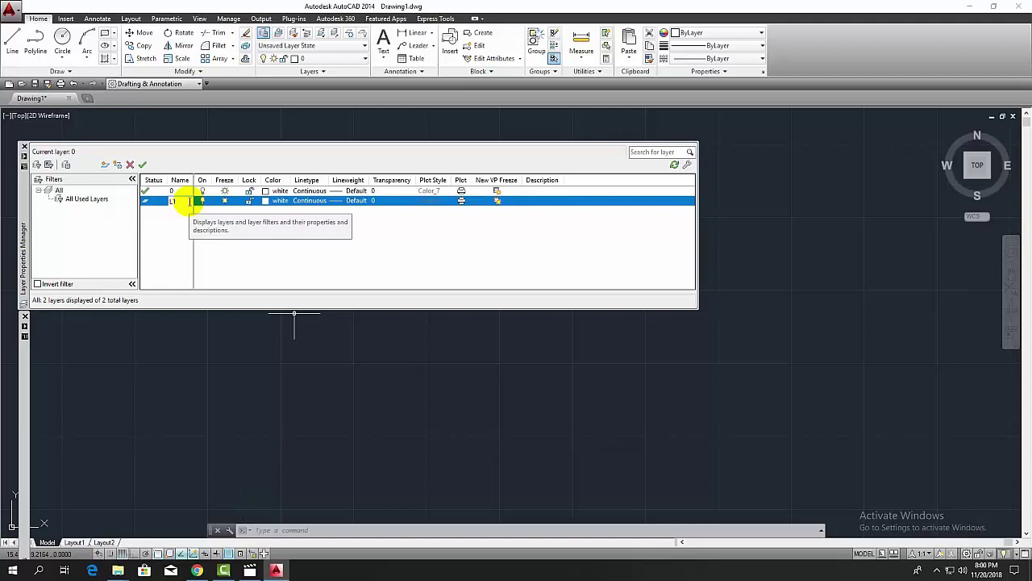
key("Return")
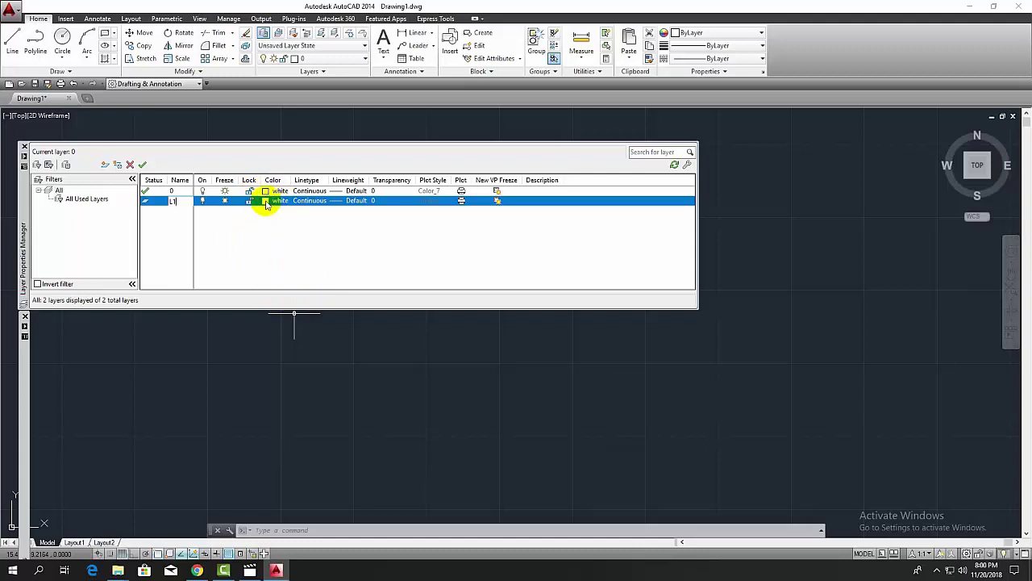
left_click(266, 201)
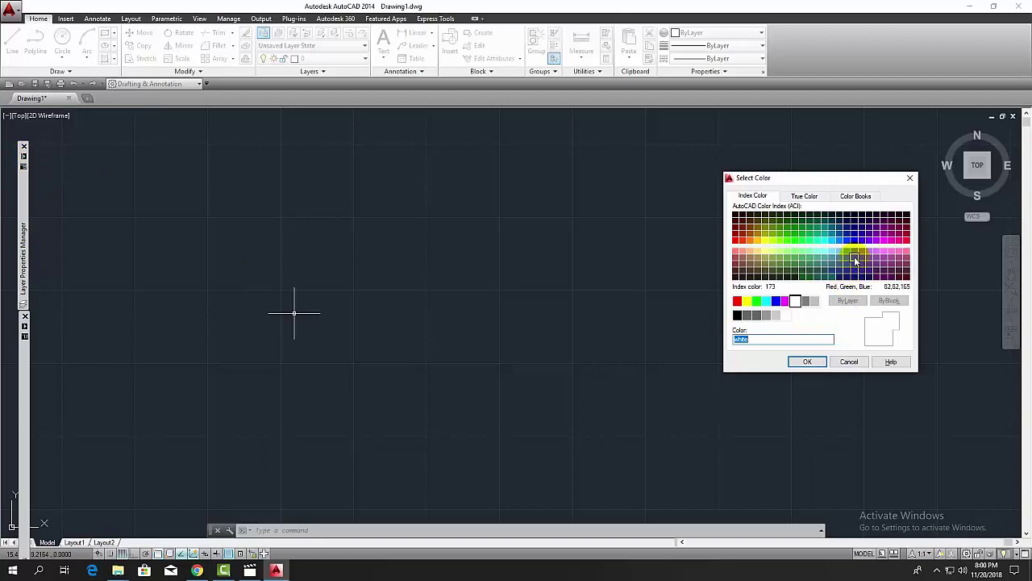
Step: Give layer L1 the green index colour 100
left_click(802, 243)
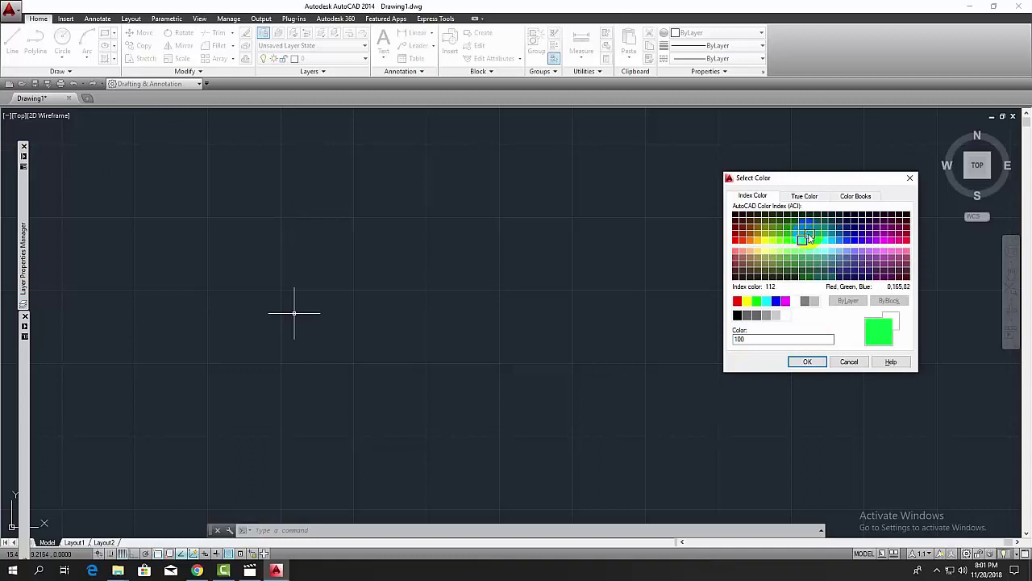
left_click(804, 234)
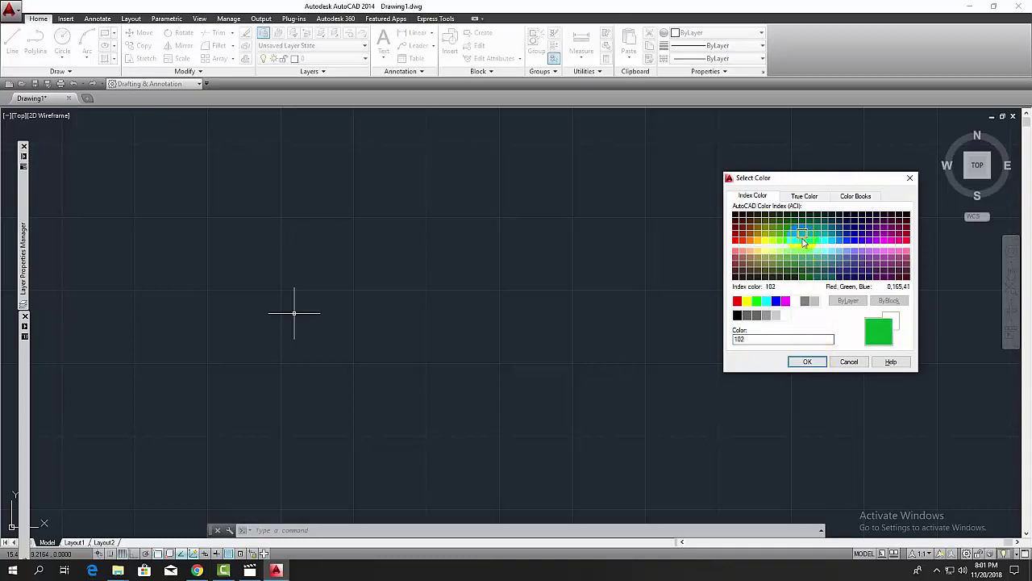
left_click(806, 360)
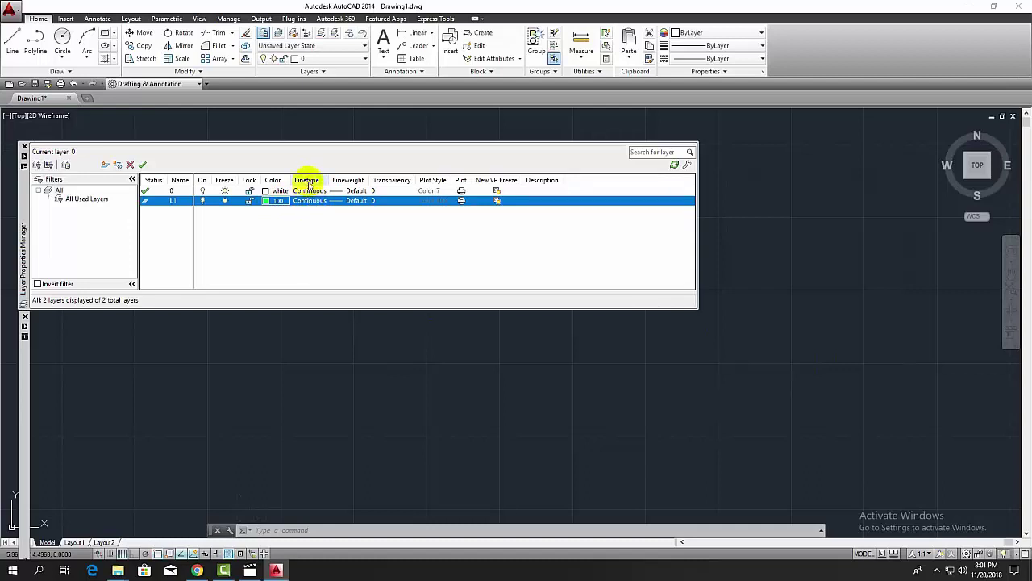
Step: Load the ACAD_ISO02W100 dashed linetype and assign it to layer L1
left_click(305, 201)
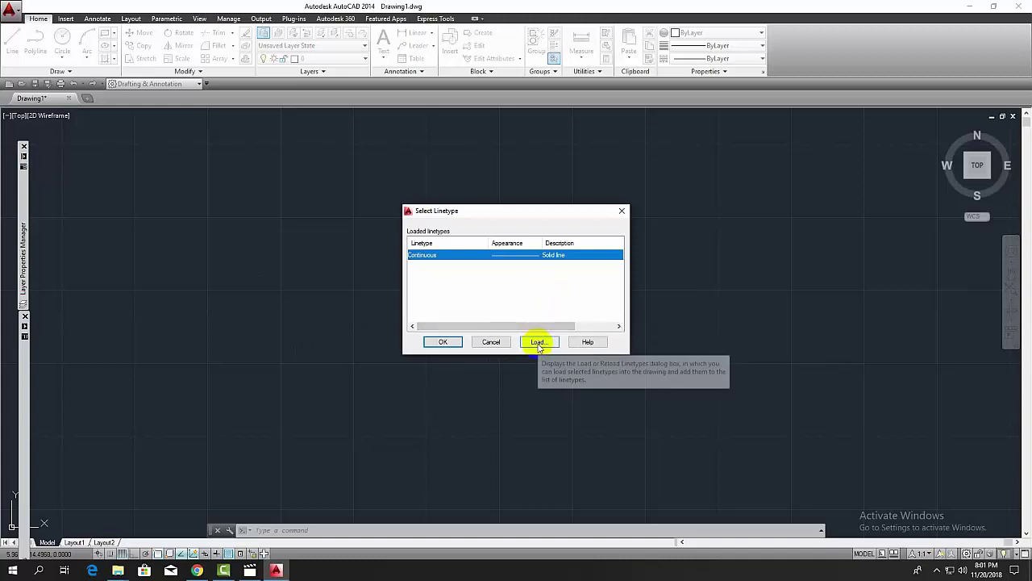
left_click(538, 342)
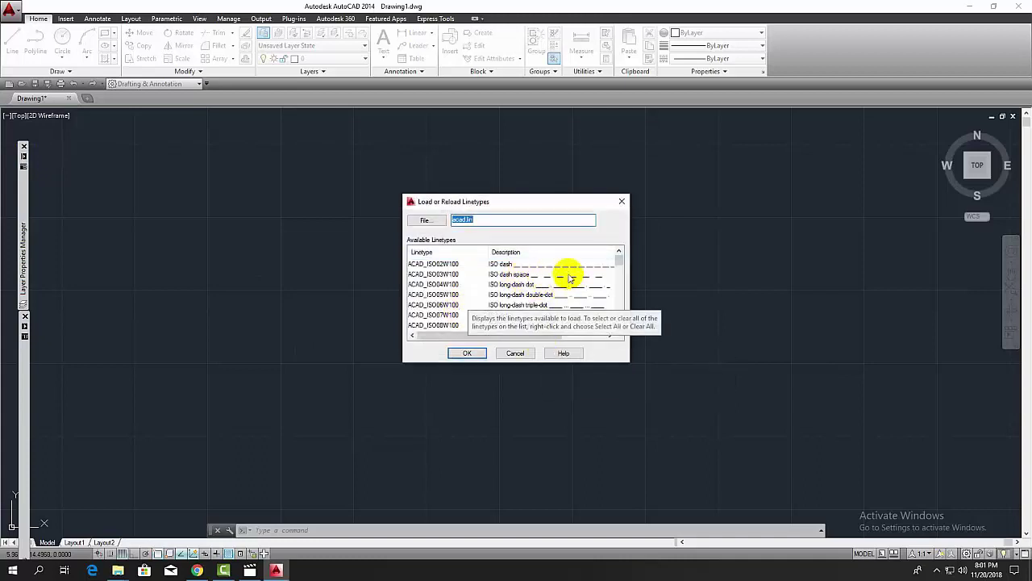
scroll(555, 272, "down", 2)
scroll(589, 278, "down", 4)
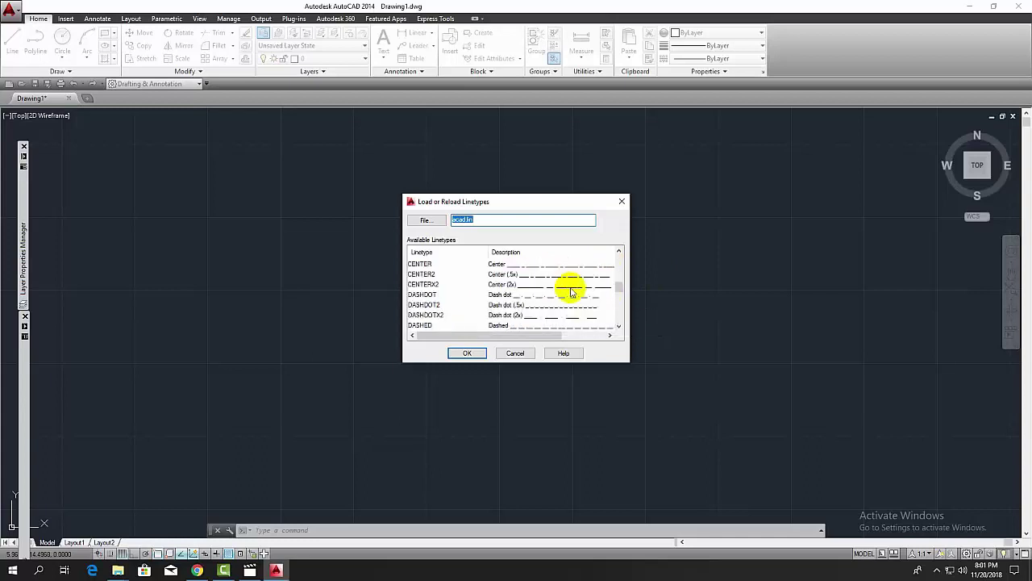
scroll(544, 289, "down", 1)
scroll(512, 295, "down", 3)
scroll(506, 304, "up", 4)
scroll(520, 305, "up", 6)
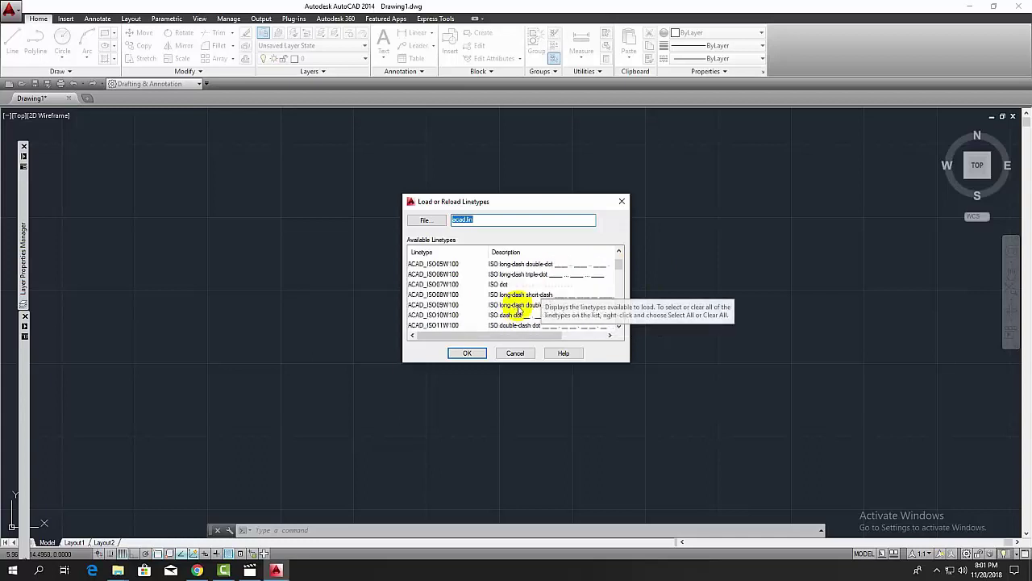
scroll(524, 299, "up", 1)
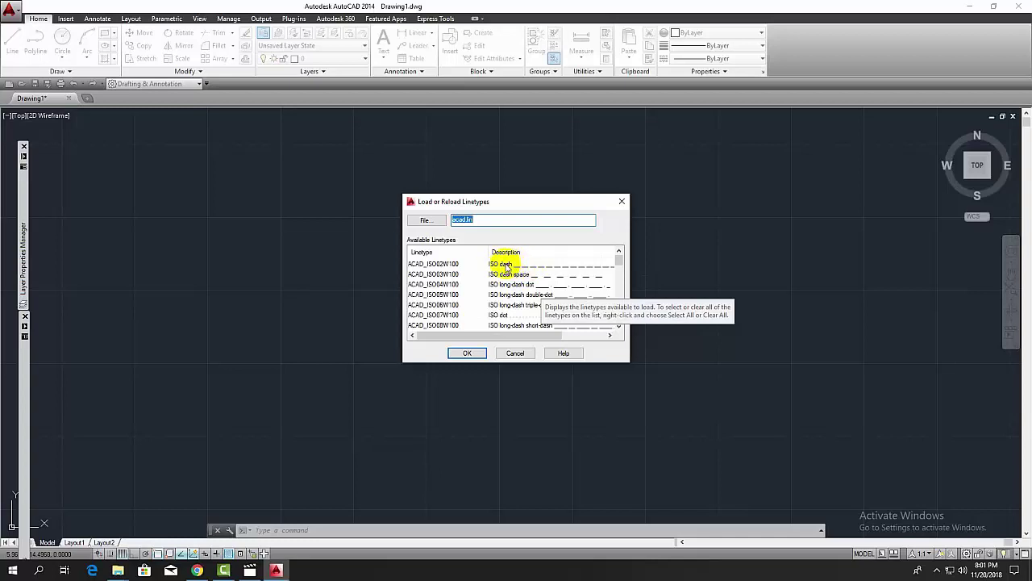
left_click(506, 267)
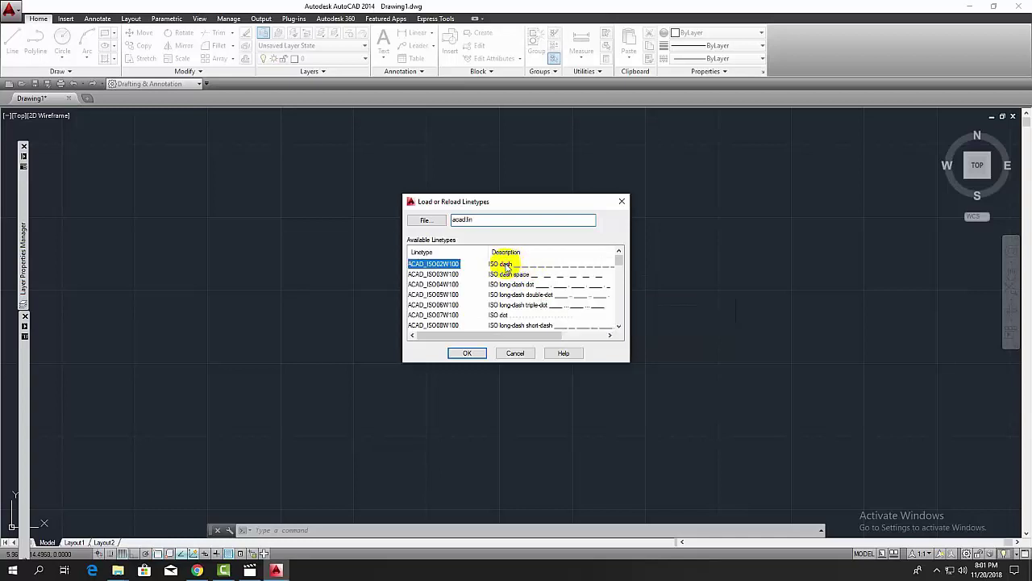
left_click(475, 353)
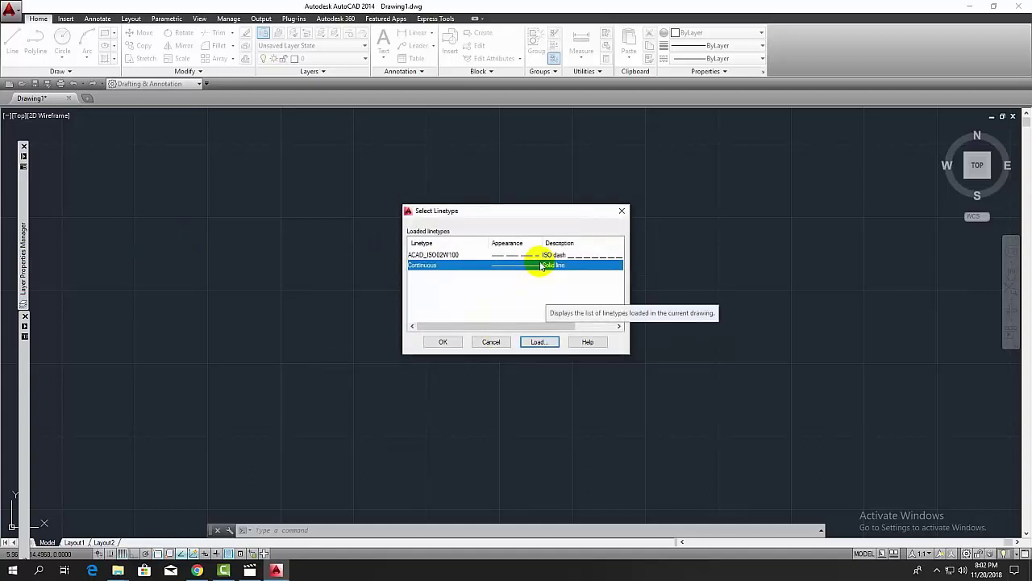
left_click(478, 256)
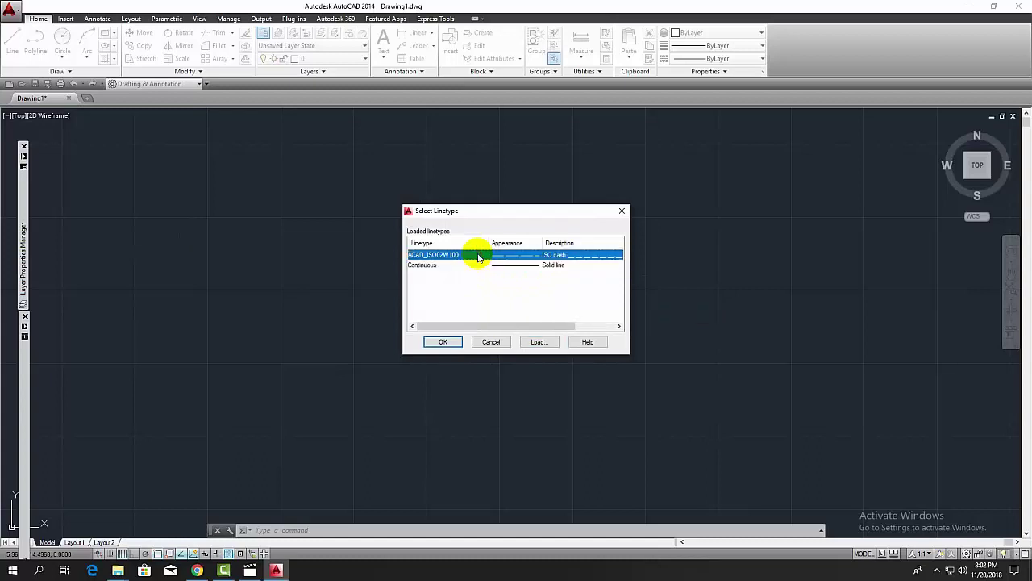
left_click(443, 342)
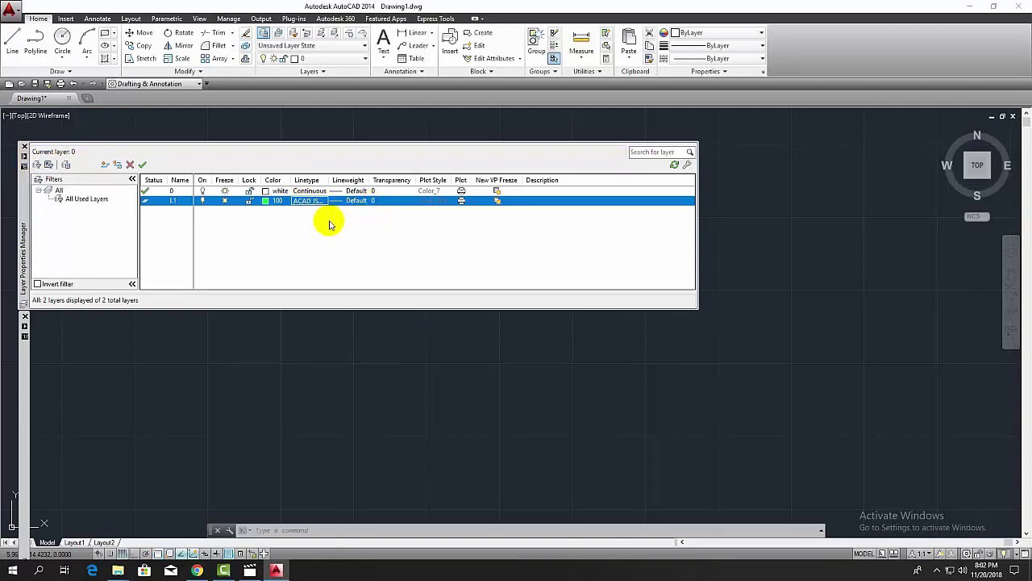
Step: Set layer L1's lineweight to 0.05 mm
right_click(366, 203)
key("Escape")
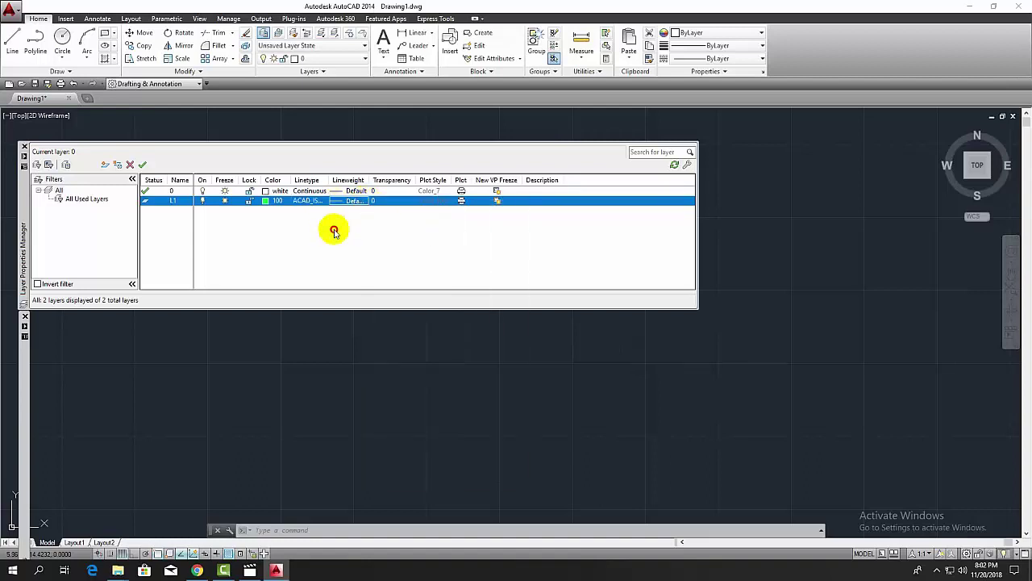
left_click(354, 202)
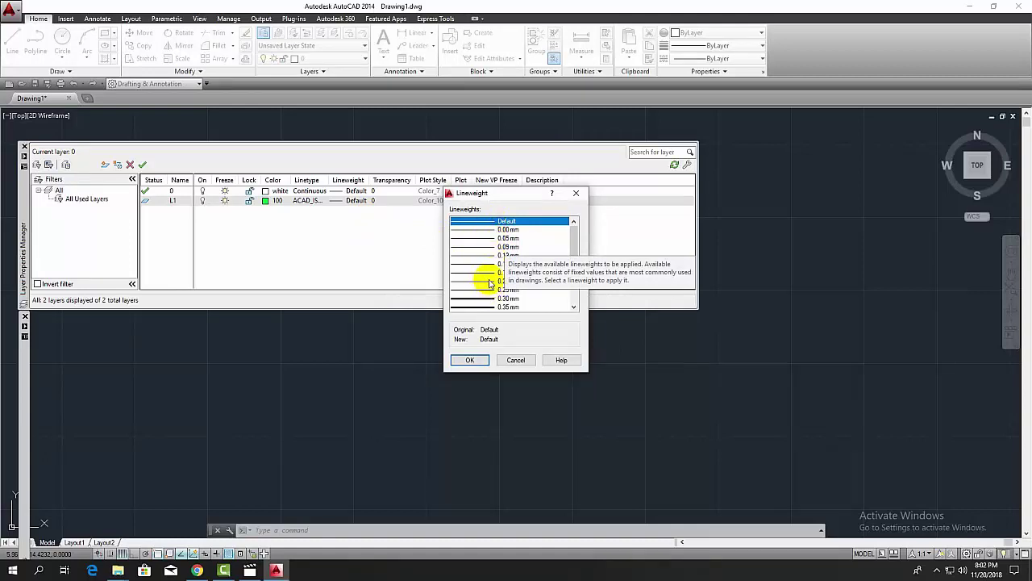
scroll(488, 281, "down", 1)
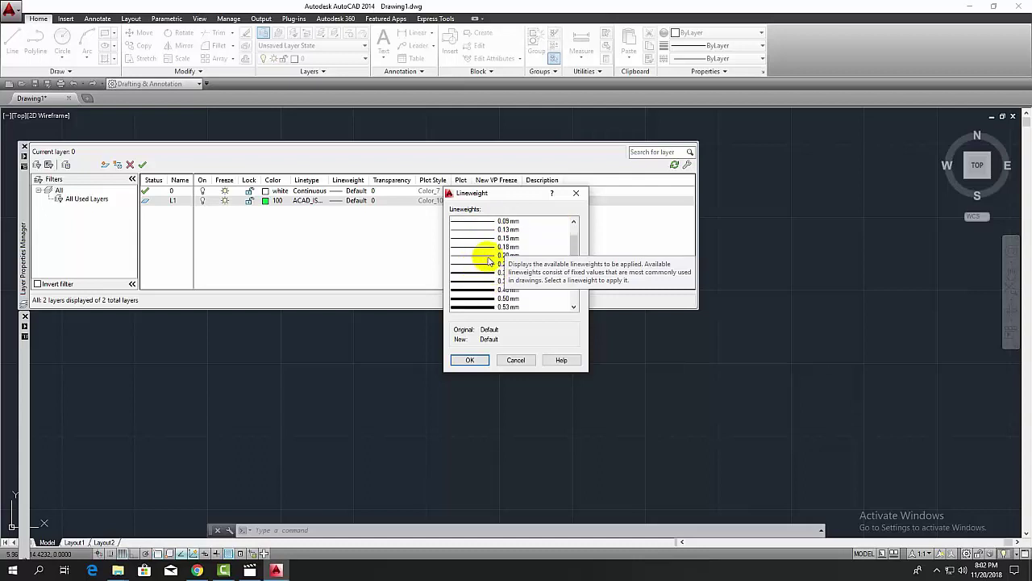
scroll(488, 259, "down", 2)
scroll(489, 259, "down", 2)
scroll(496, 254, "up", 5)
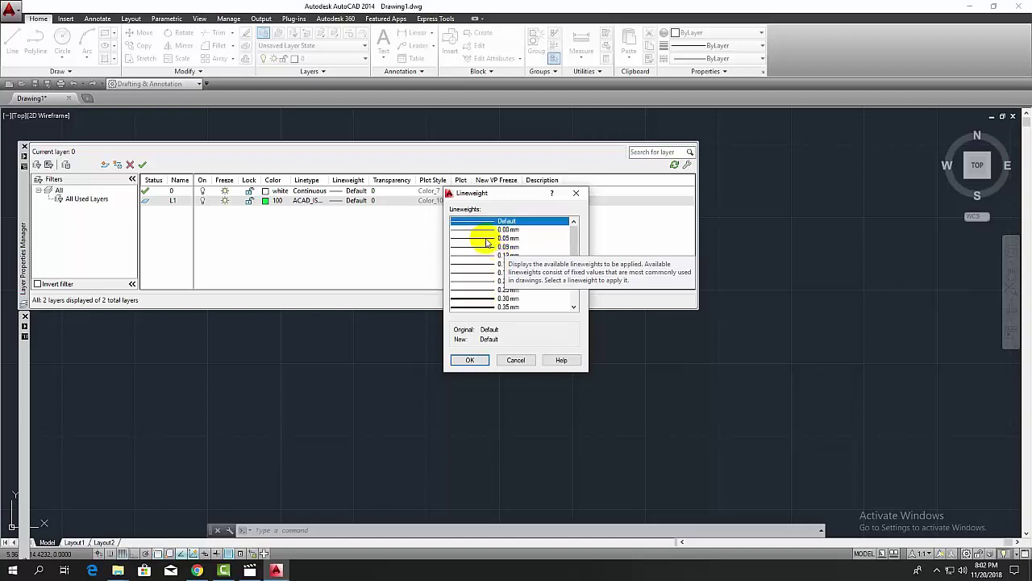
left_click(486, 240)
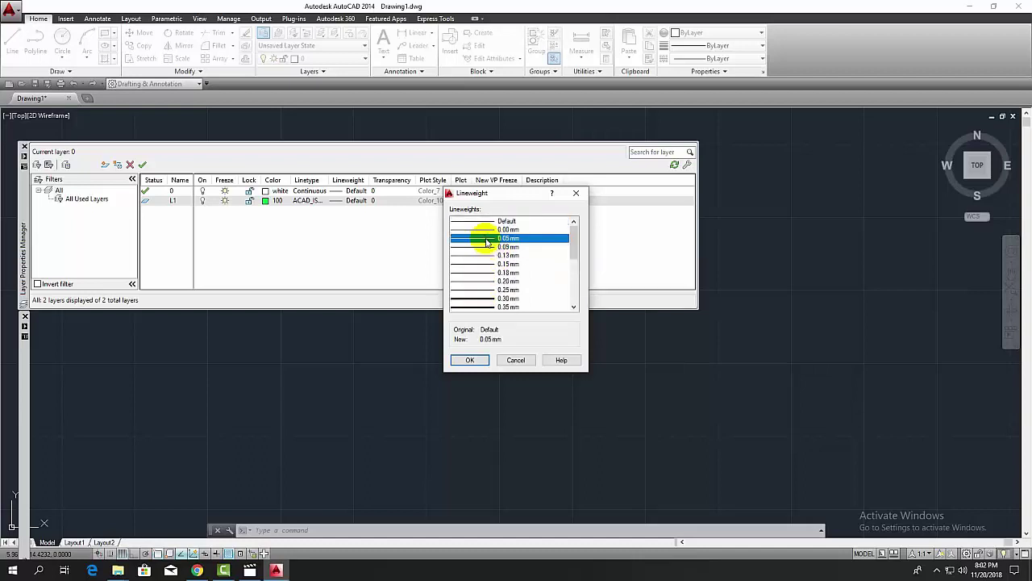
left_click(471, 362)
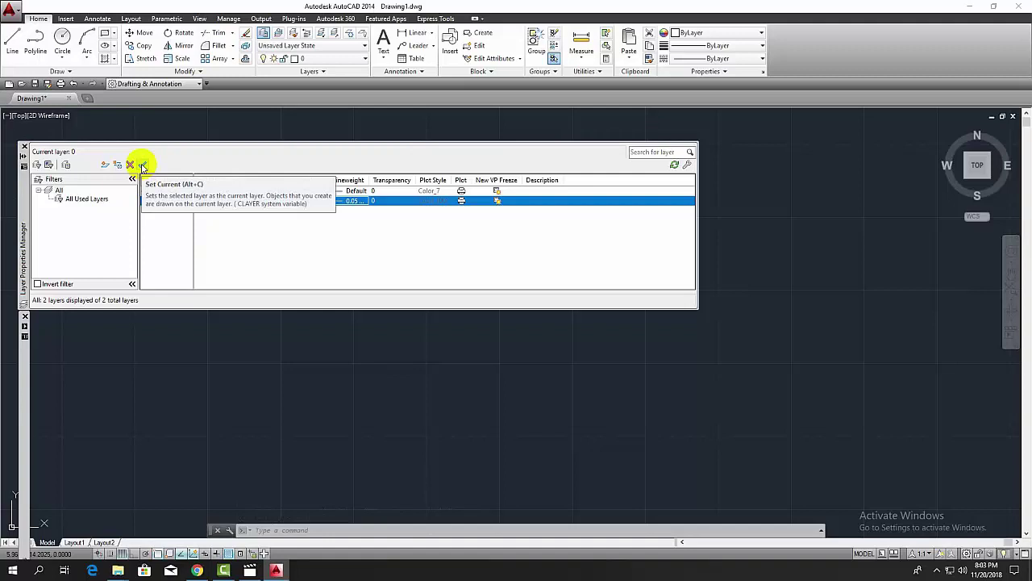
Step: Make L1 the current layer and draw a large circle on it
left_click(142, 166)
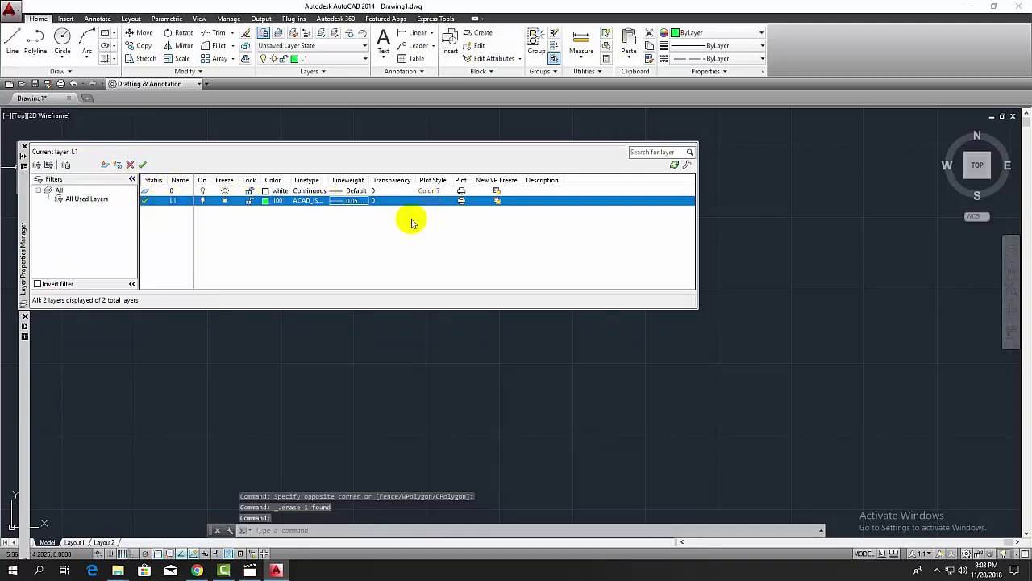
left_click(842, 253)
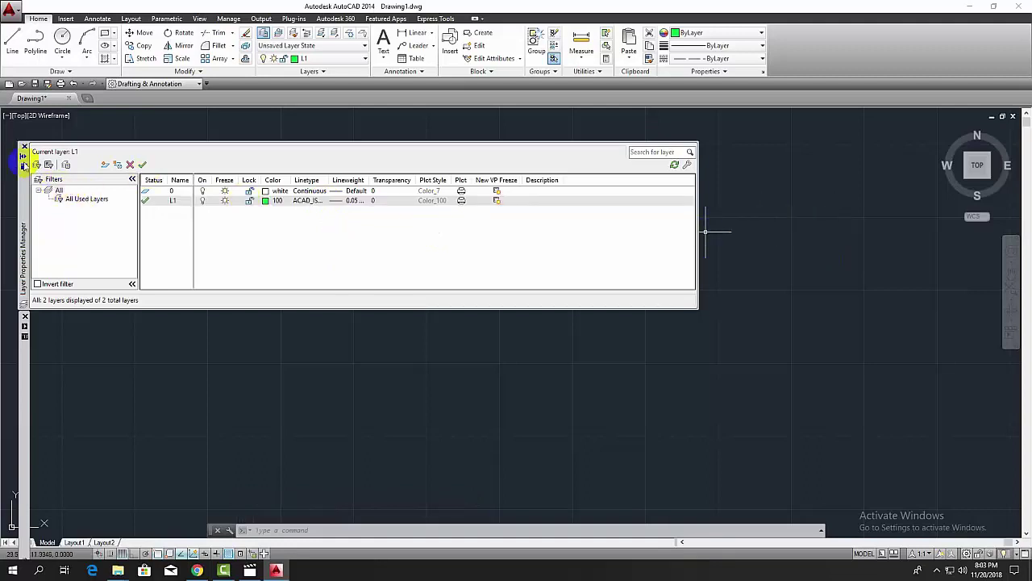
left_click(22, 155)
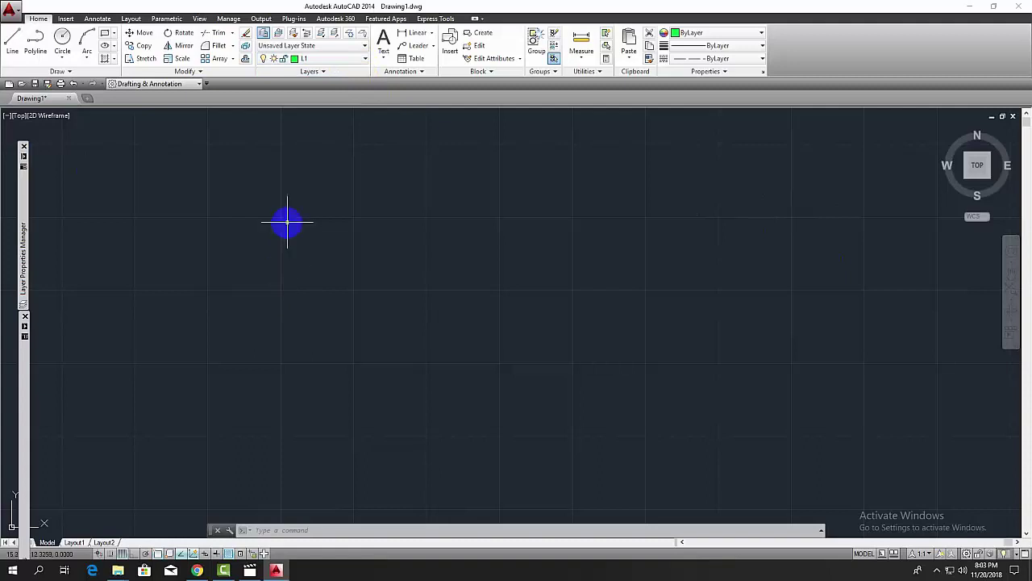
left_click(62, 38)
left_click_drag(303, 239, 384, 331)
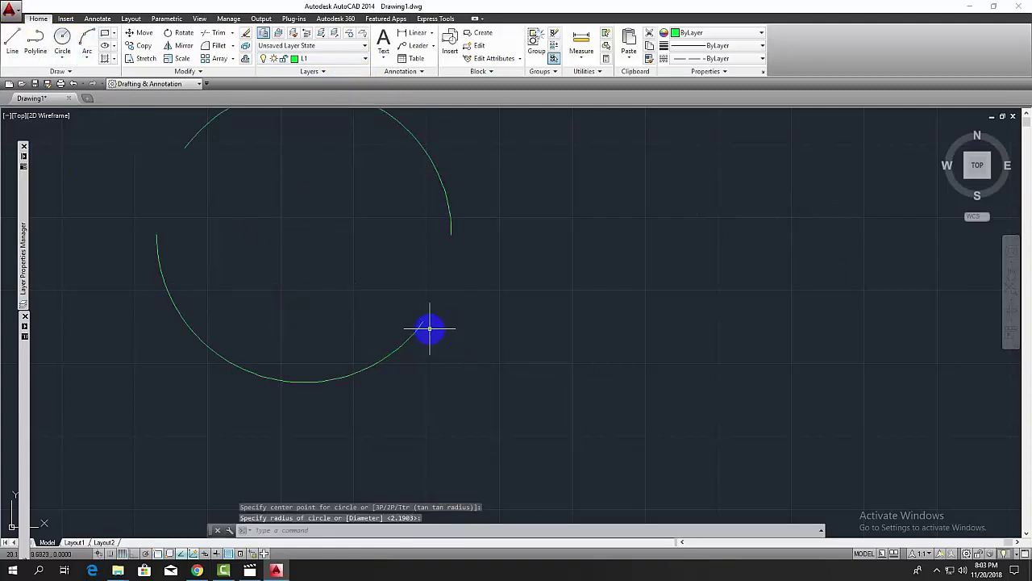
scroll(419, 321, "down", 2)
middle_click_drag(387, 237, 361, 258)
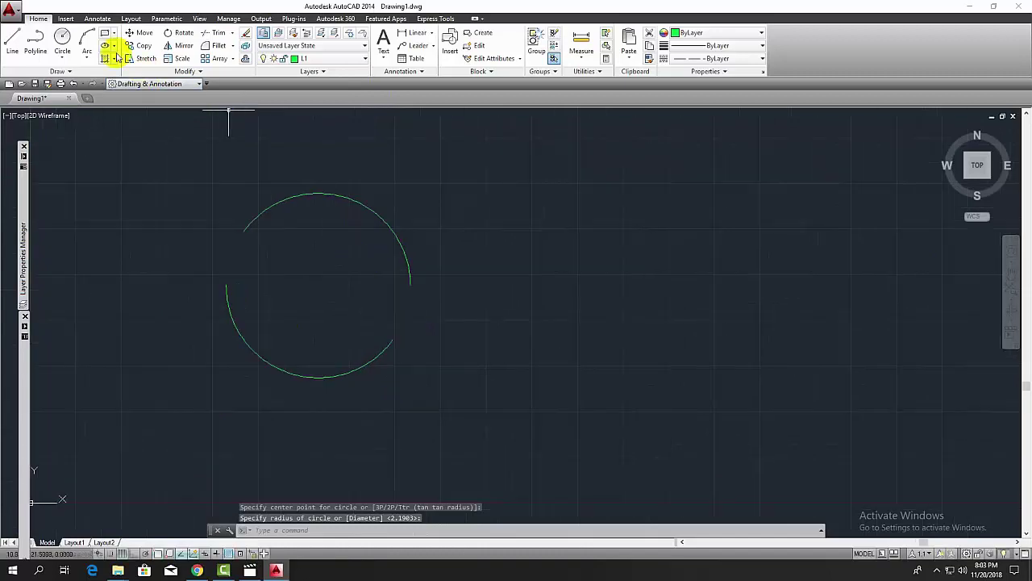
Step: Draw a small three-point arc beside the circle
left_click(87, 40)
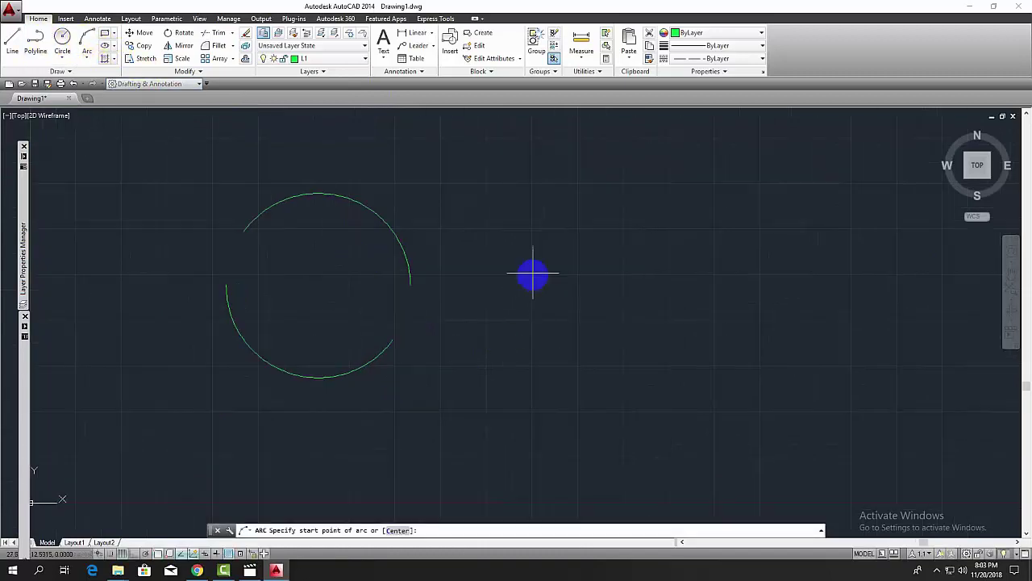
left_click(532, 272)
left_click(454, 276)
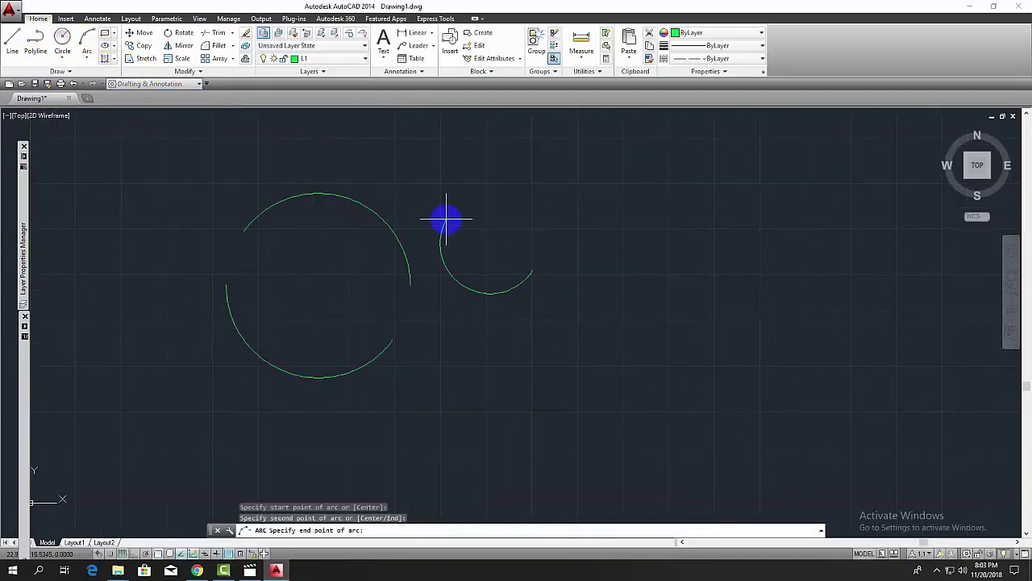
left_click(513, 233)
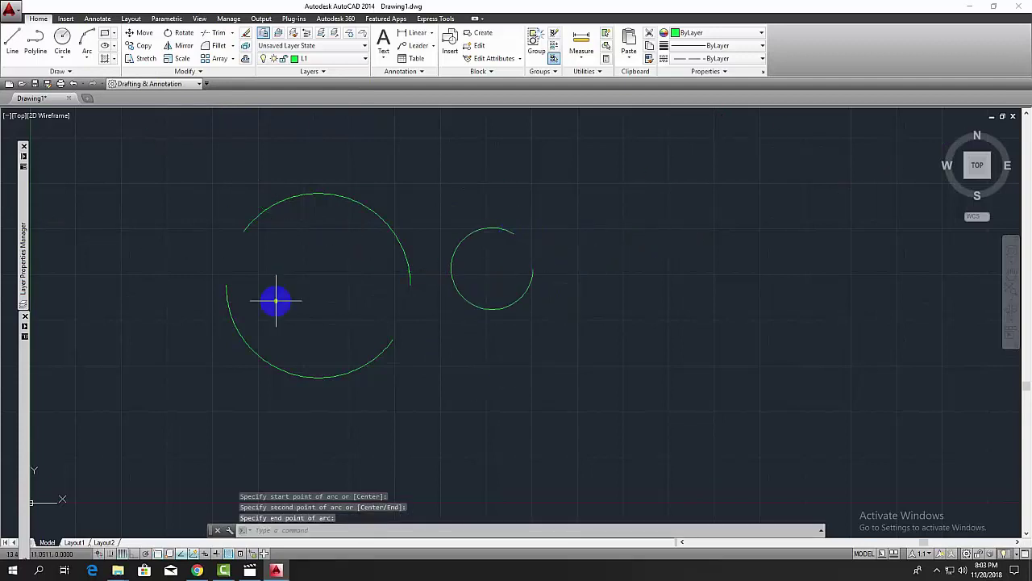
Step: Draw a closed chain of crossing lines forming two triangles
left_click(14, 39)
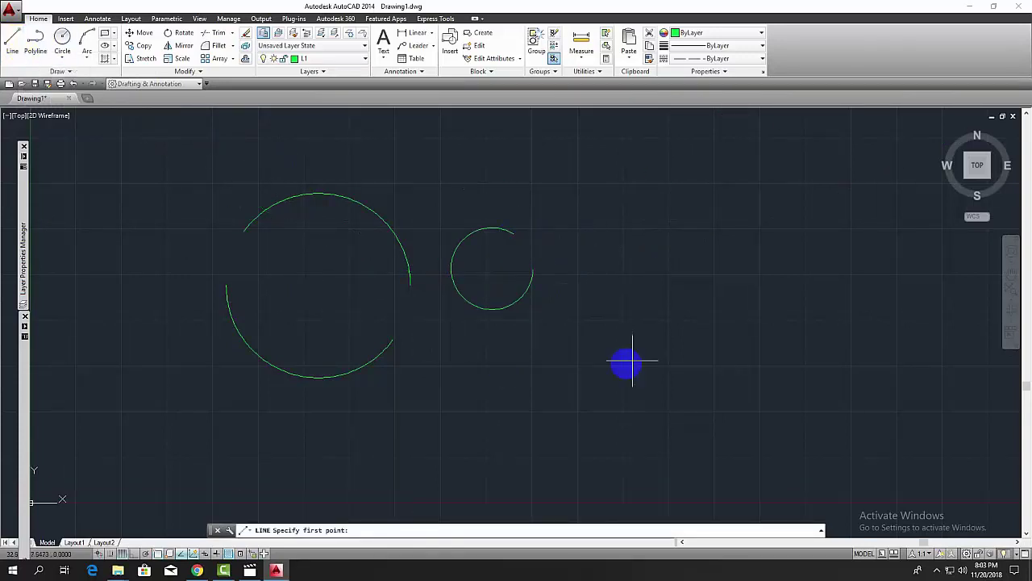
left_click(674, 248)
left_click(505, 389)
left_click(557, 238)
left_click(662, 353)
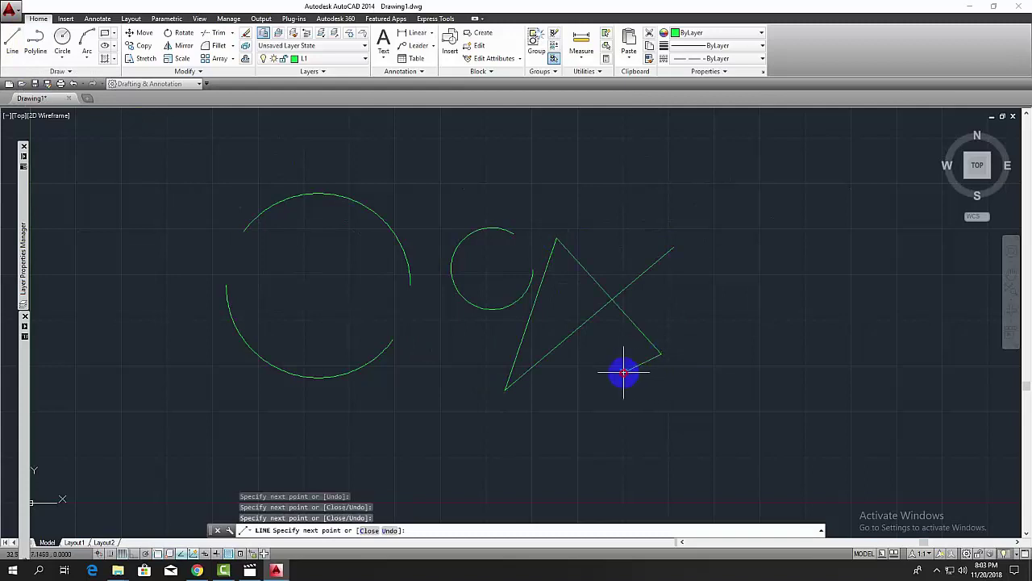
left_click(624, 372)
left_click(613, 300)
left_click(629, 224)
left_click(673, 248)
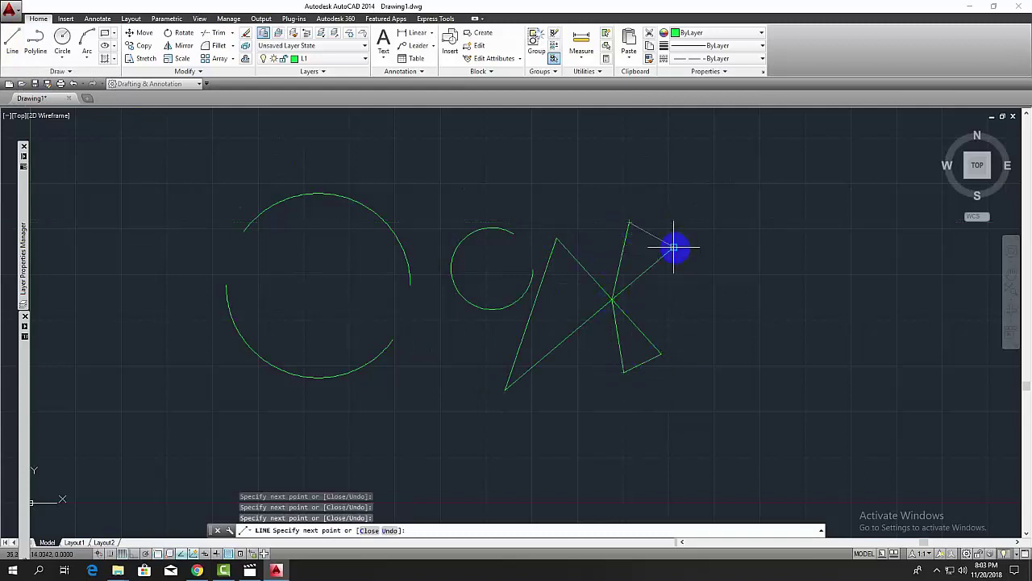
key("Return")
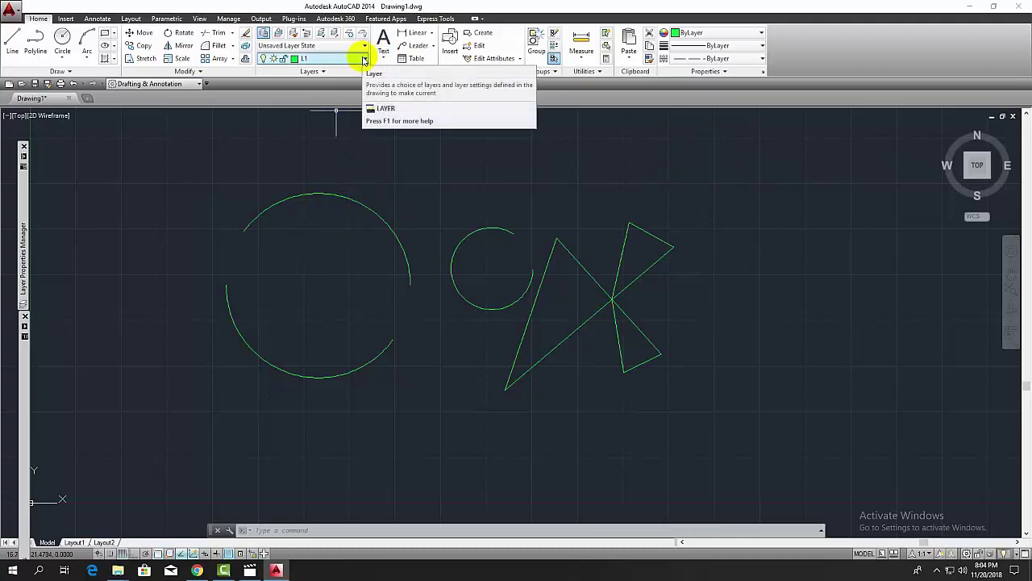
left_click(364, 61)
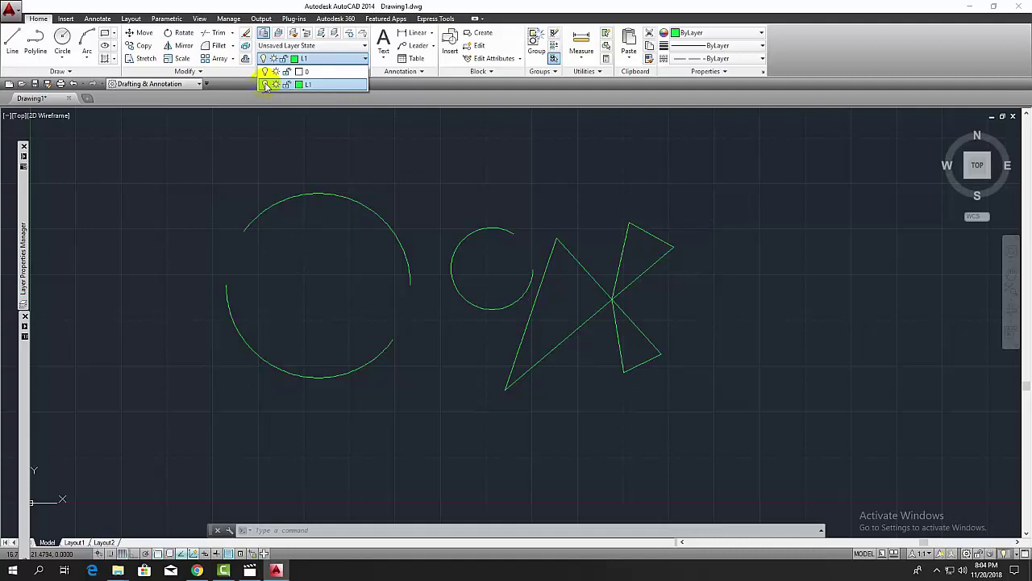
left_click(265, 85)
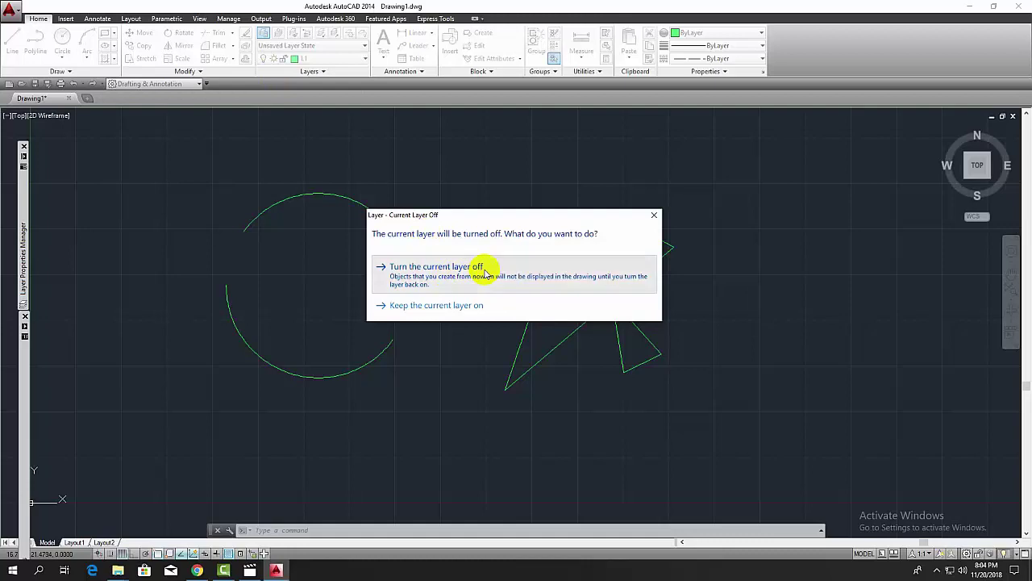
left_click(456, 271)
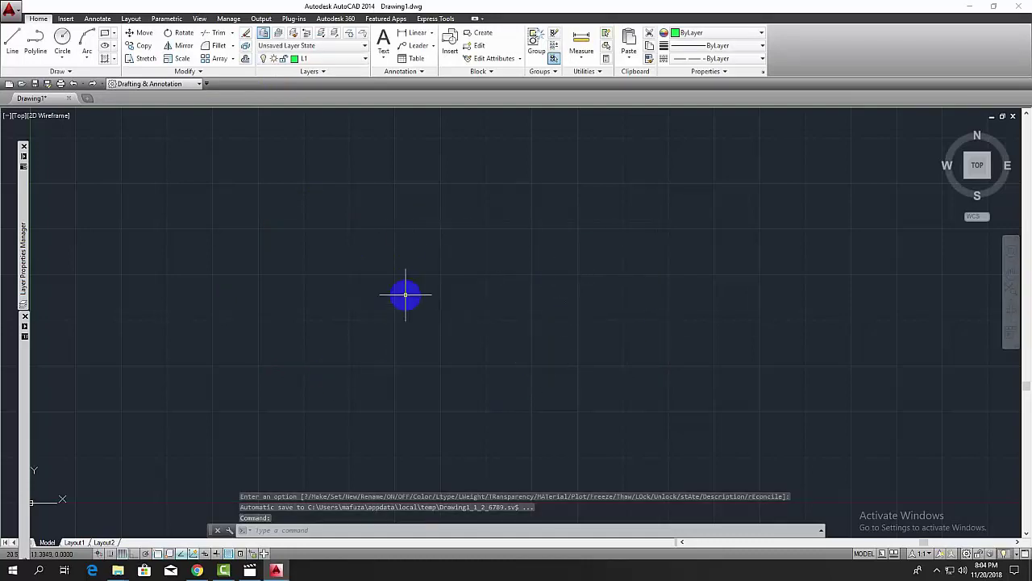
left_click(366, 62)
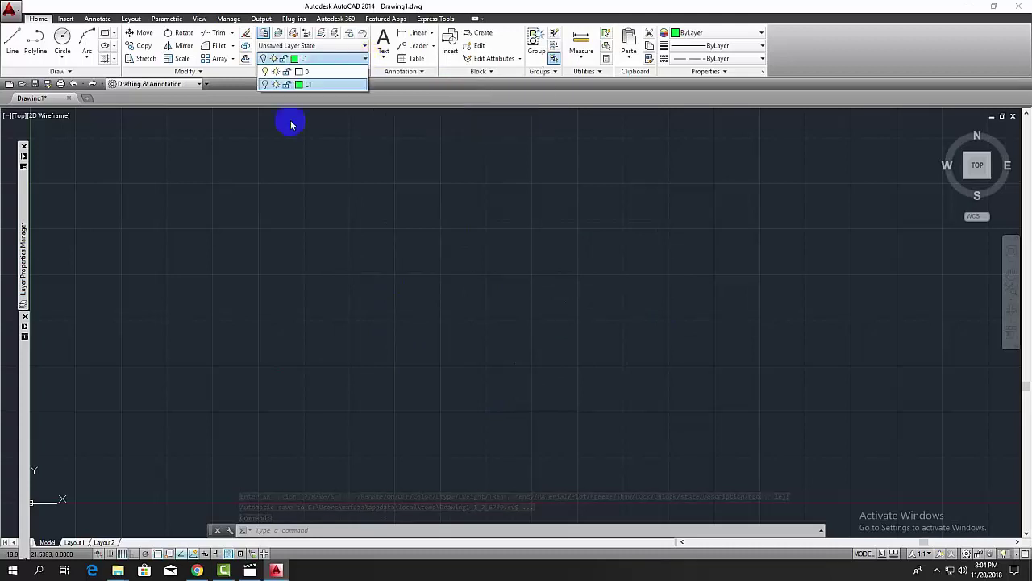
left_click(264, 84)
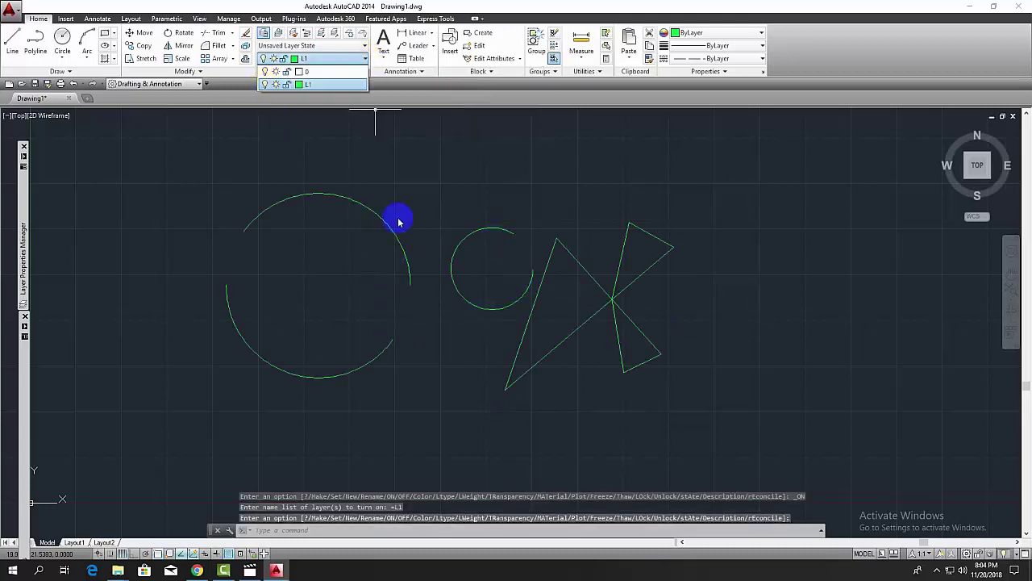
left_click(367, 153)
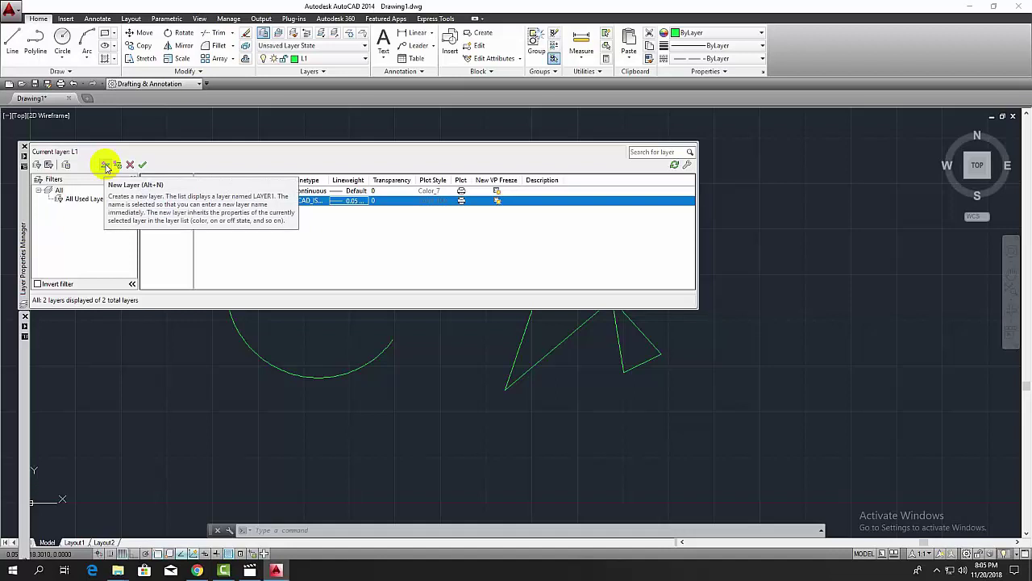
Step: Add a new layer named L2 and make it the current layer
left_click(106, 167)
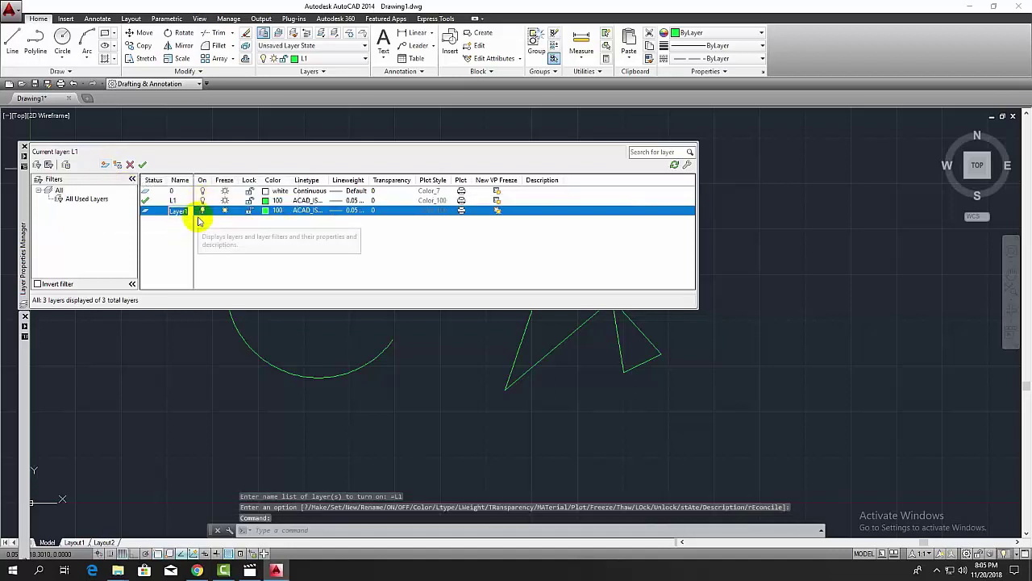
key("BackSpace")
type("l2")
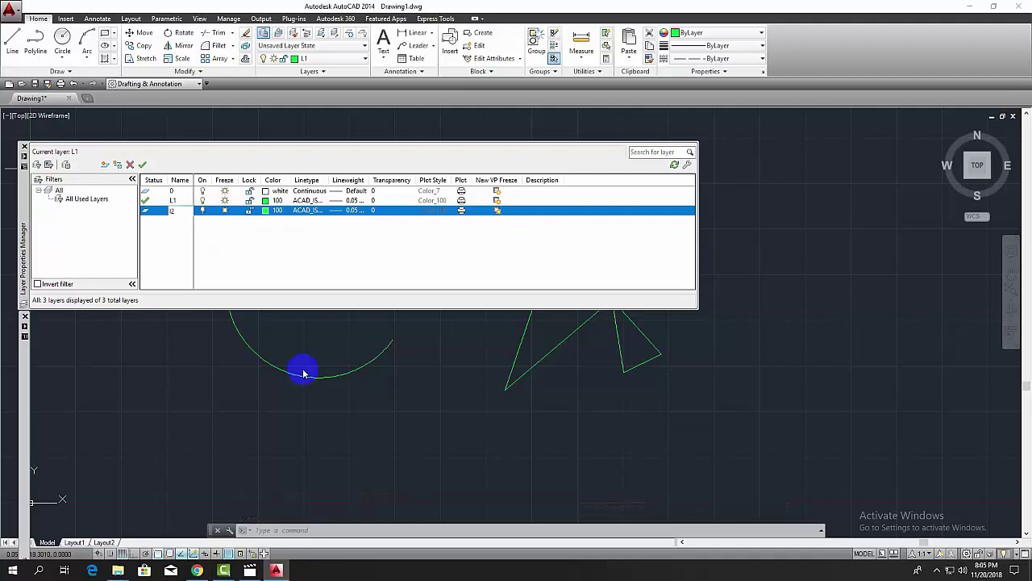
left_click(220, 274)
left_click(176, 211)
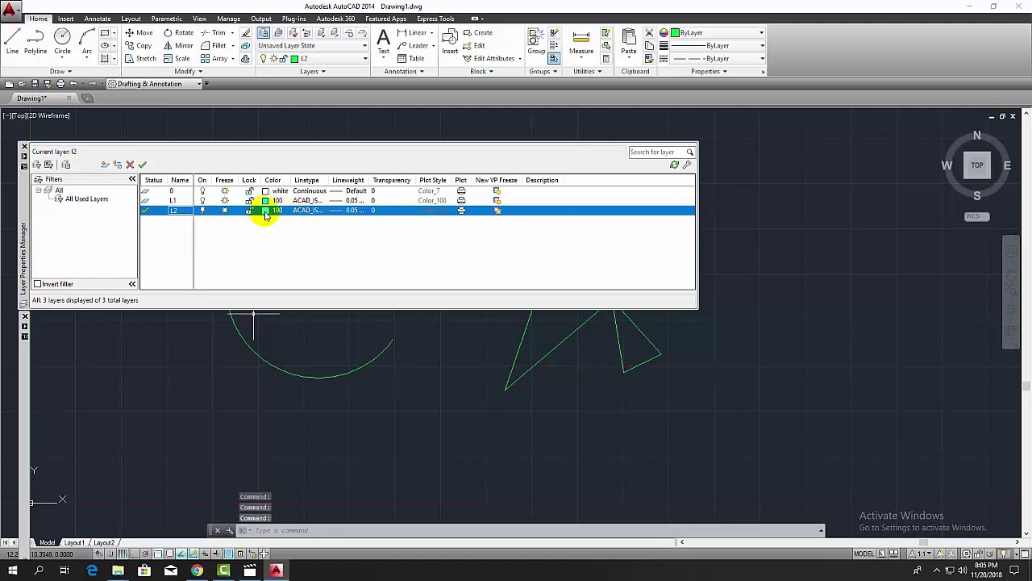
Step: Change layer L2's colour to cyan index 130
left_click(265, 211)
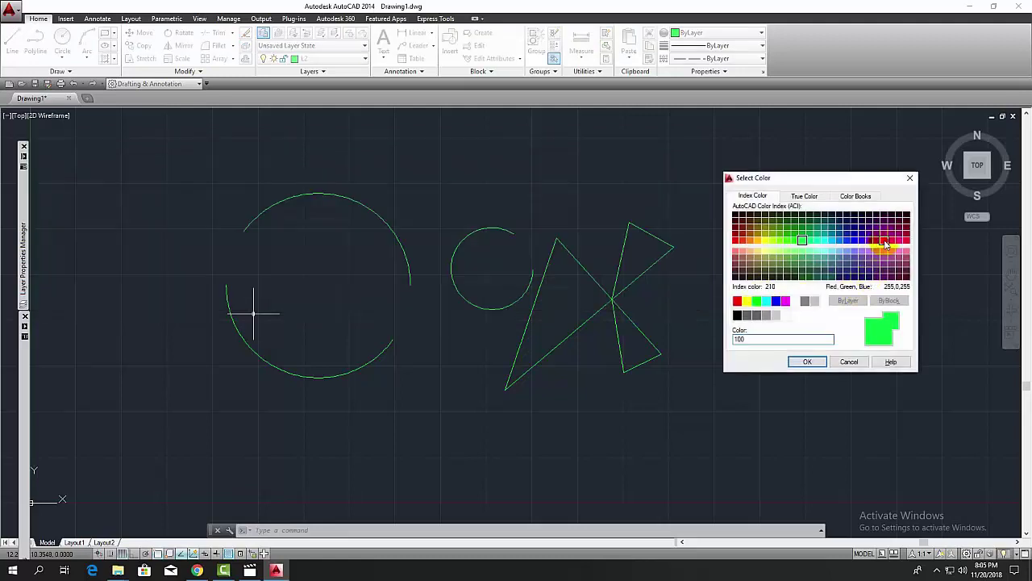
left_click(885, 241)
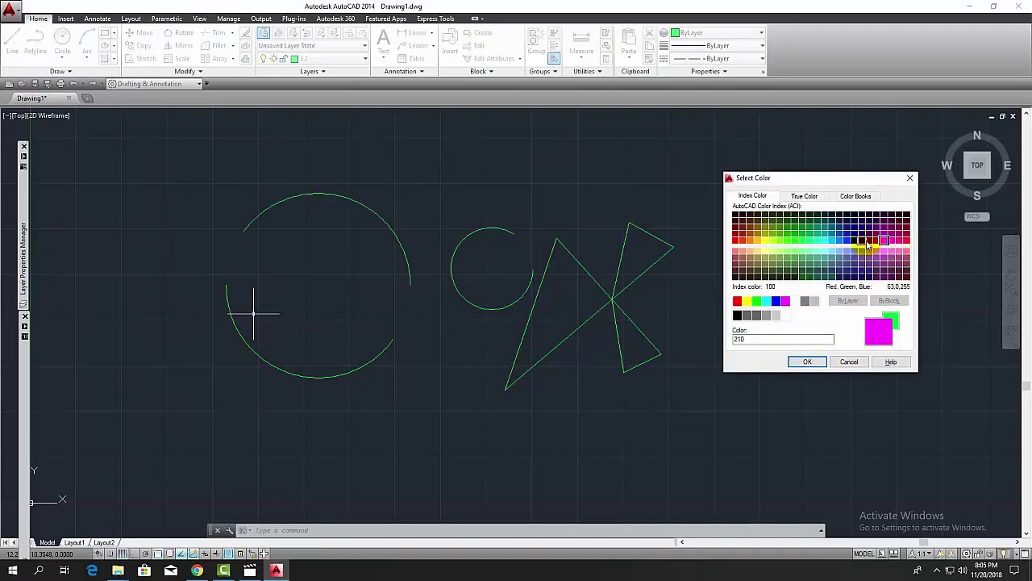
left_click(824, 240)
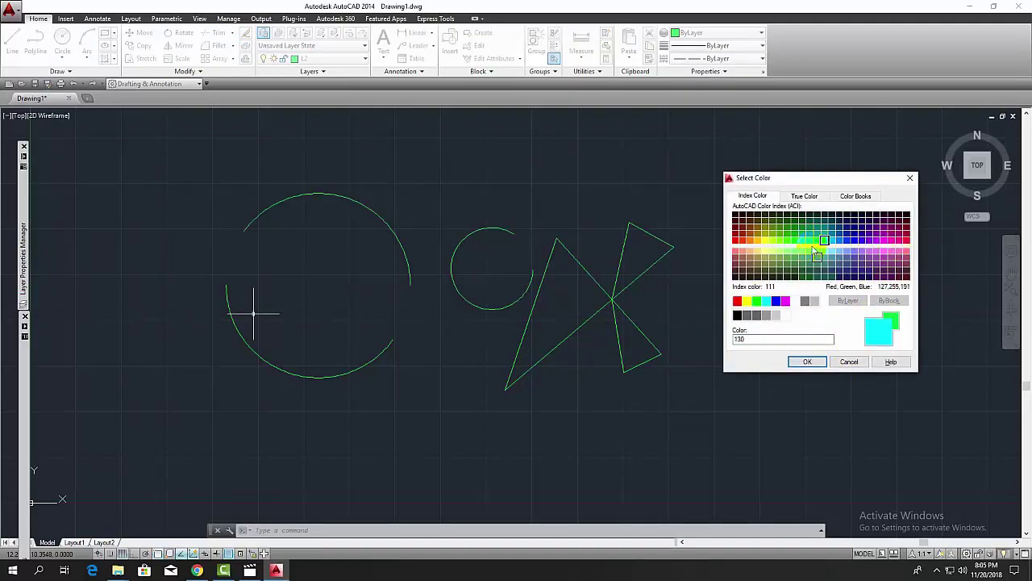
left_click(808, 362)
mouse_move(24, 226)
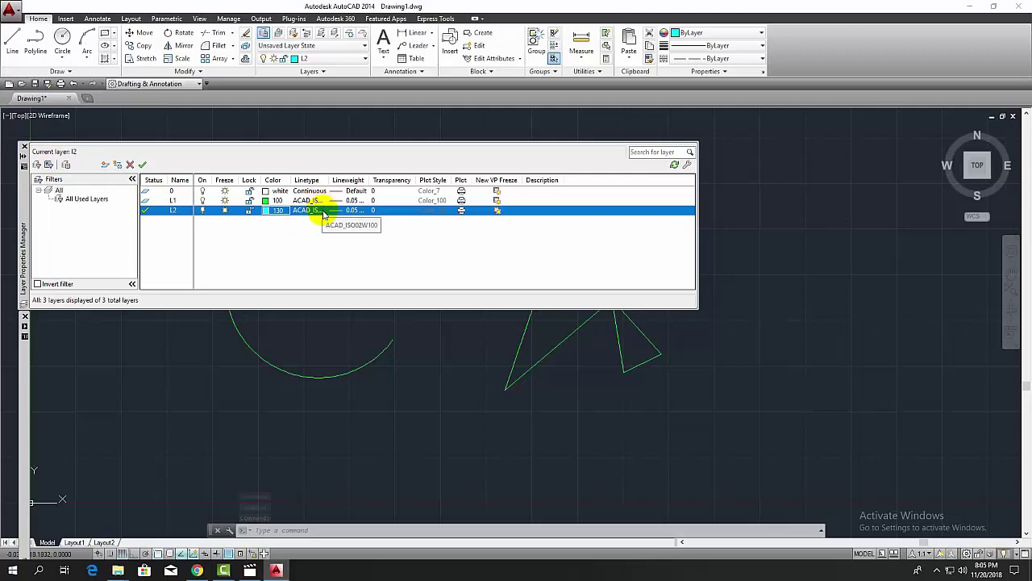
Step: Load the ACAD_ISO03W100 ISO dash-space linetype and assign it to layer L2
left_click(323, 211)
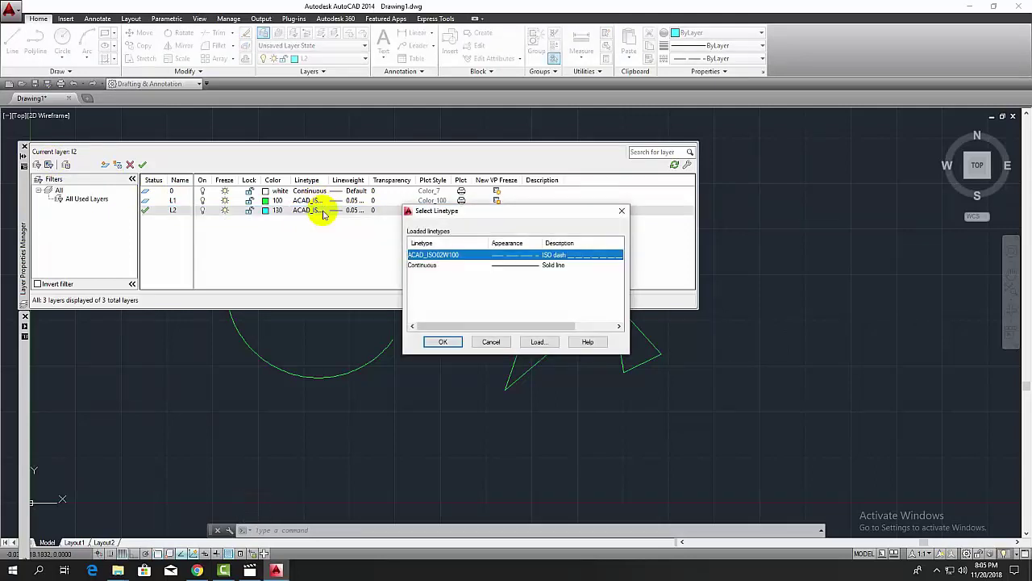
left_click(538, 342)
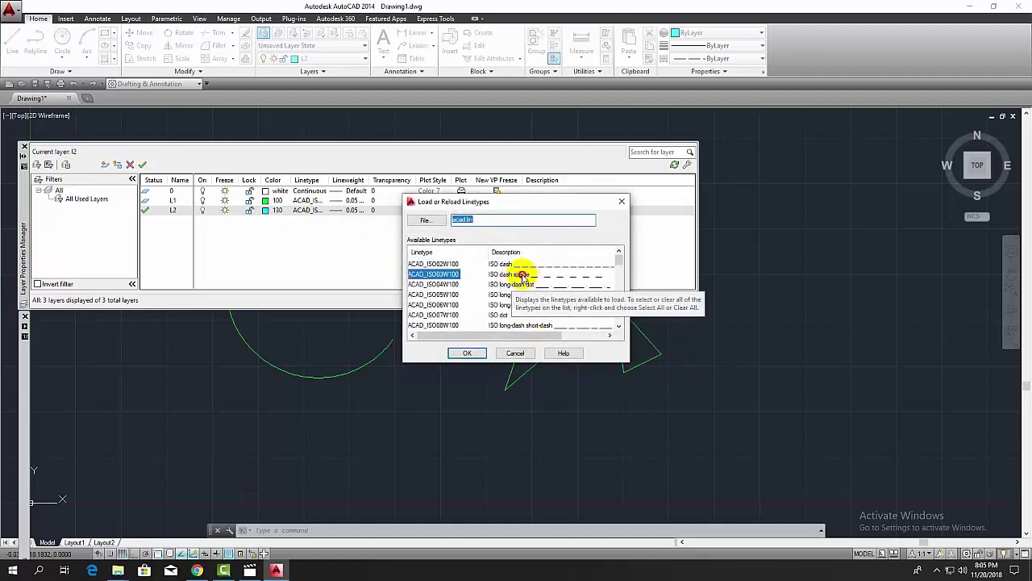
left_click(522, 275)
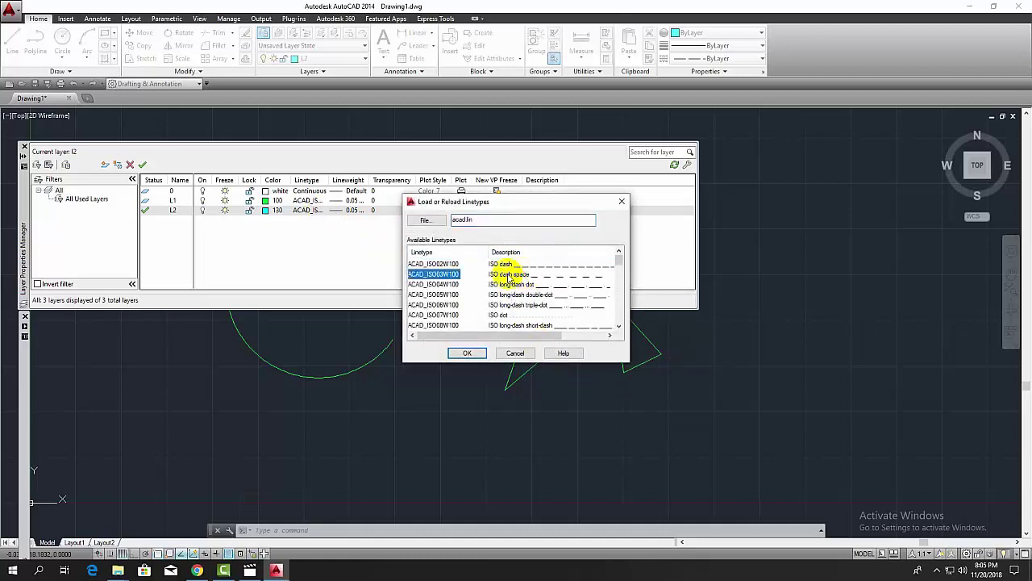
left_click(469, 355)
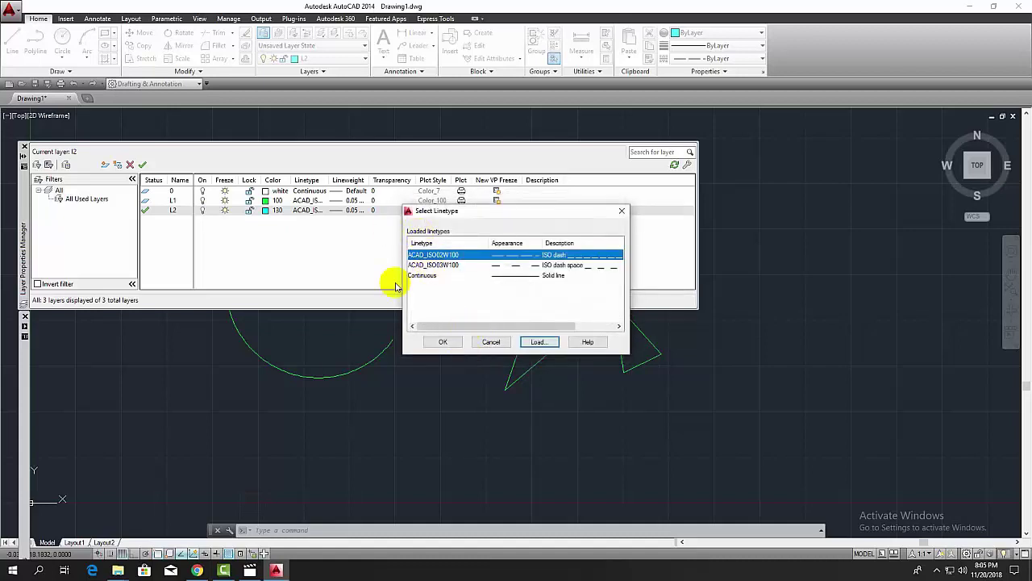
left_click(465, 266)
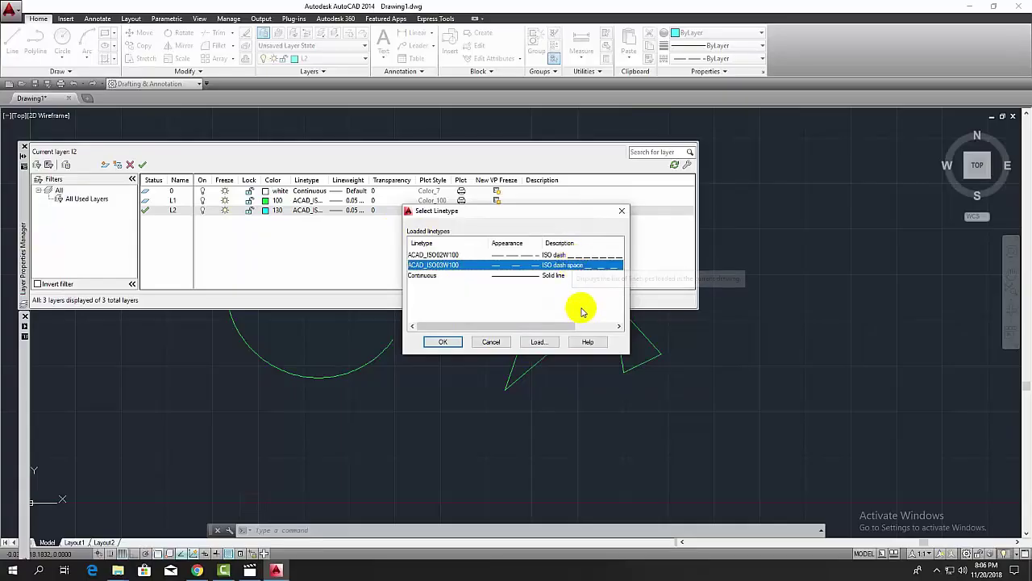
left_click(443, 341)
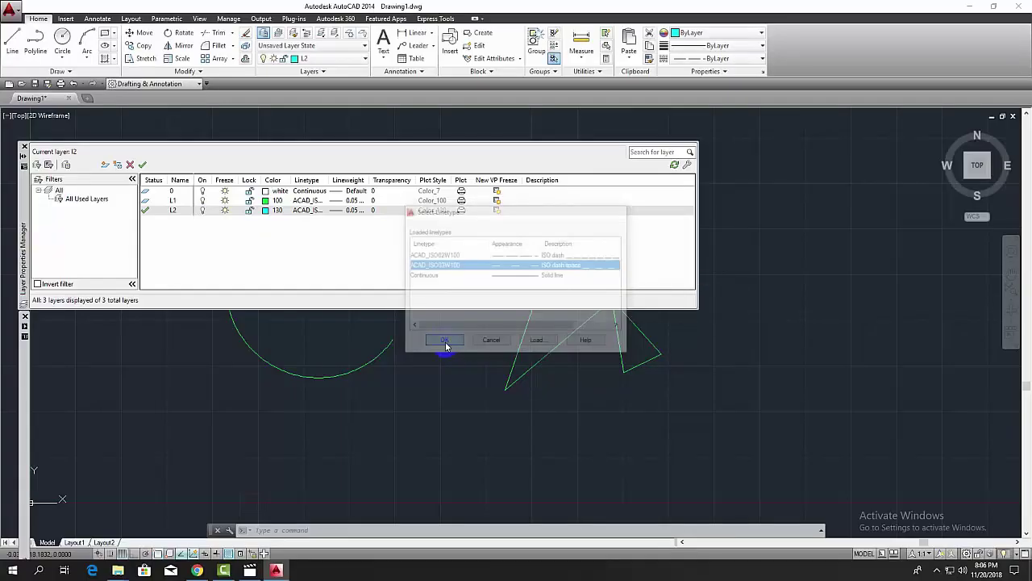
Step: Give layer L2 a 0.30 mm lineweight
left_click(360, 211)
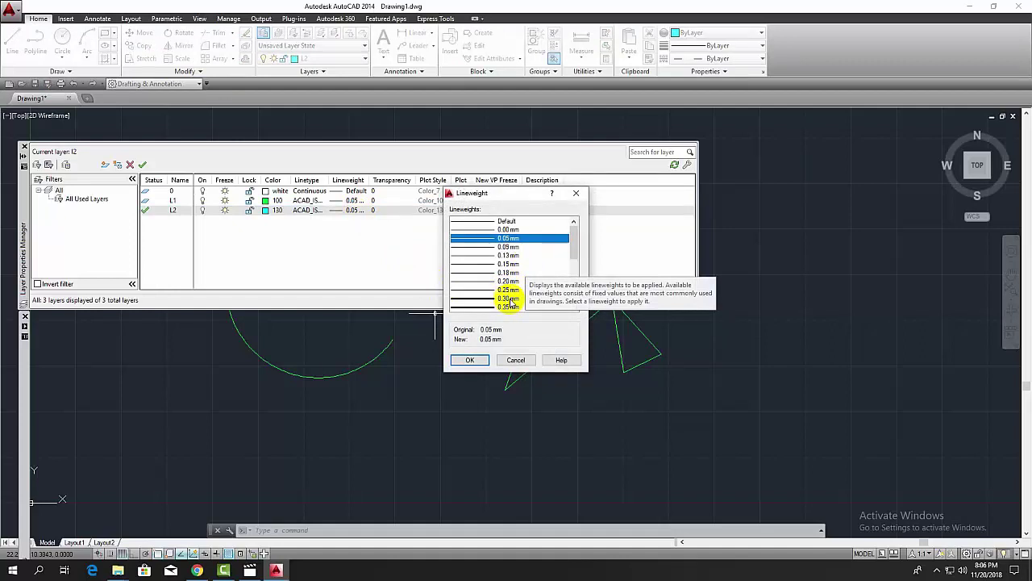
left_click(510, 299)
left_click(473, 360)
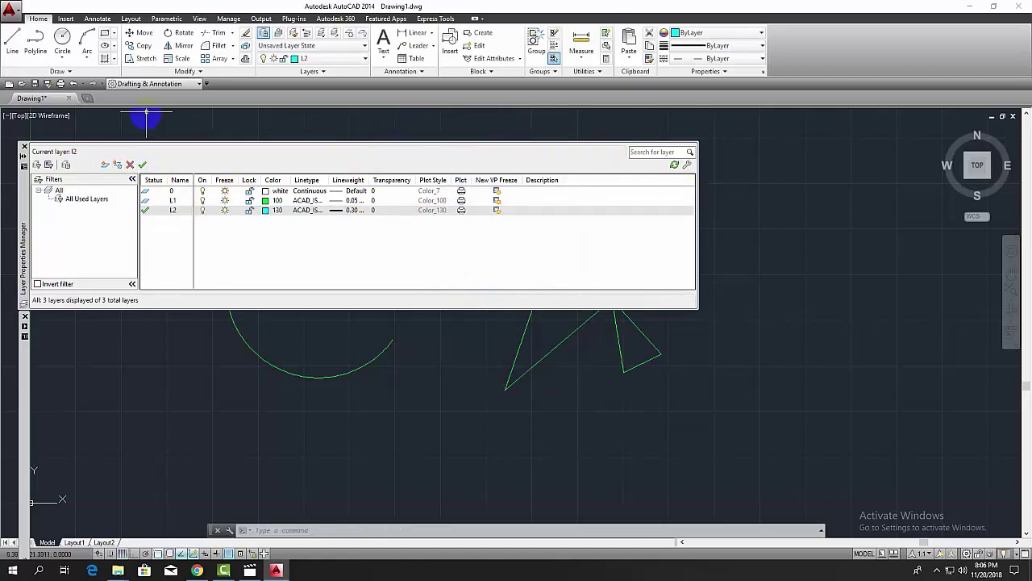
Step: Auto-hide the Layer Properties palette and draw the first rectangle right of the triangles
left_click(23, 156)
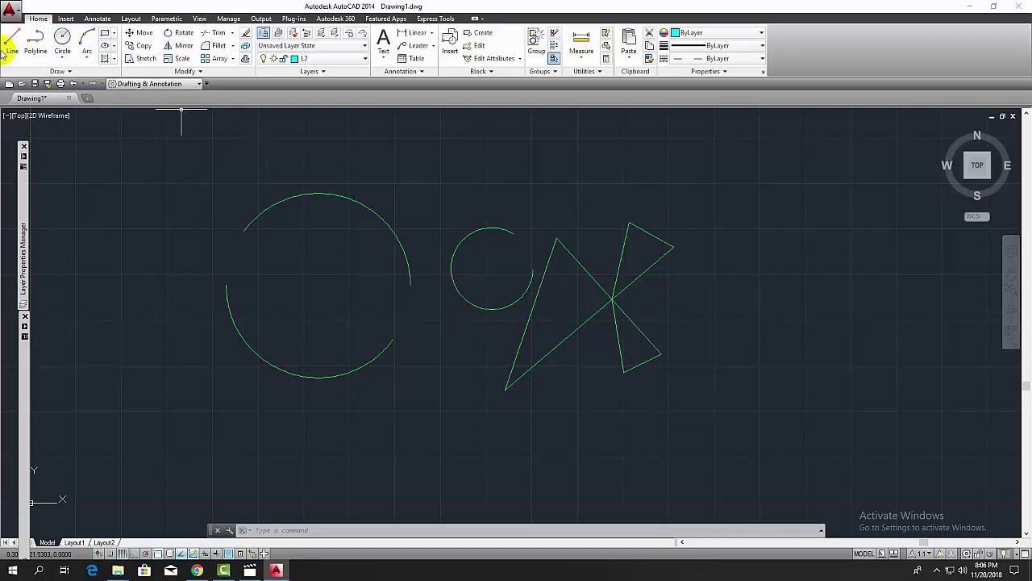
left_click(12, 39)
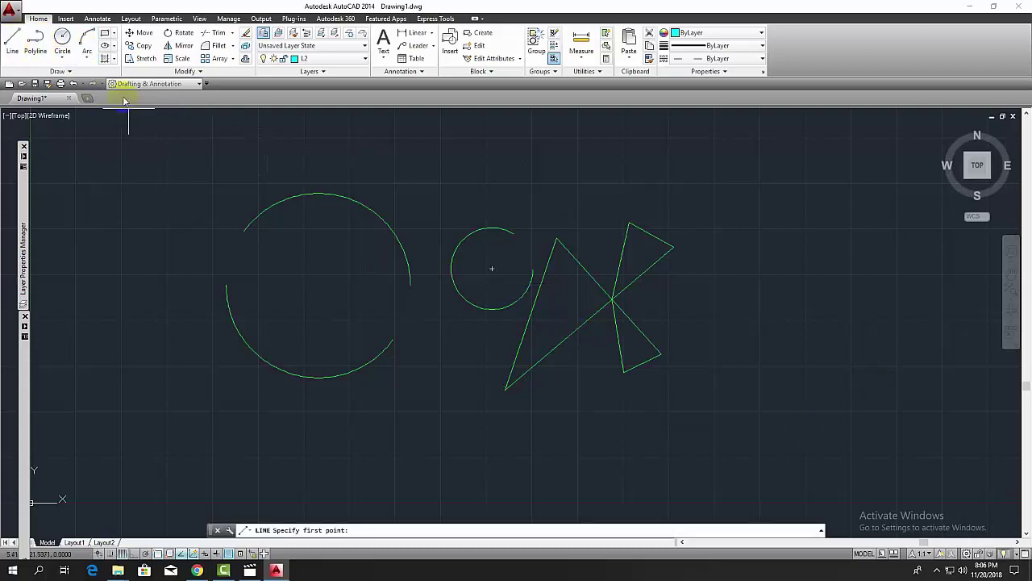
left_click(104, 35)
left_click(788, 263)
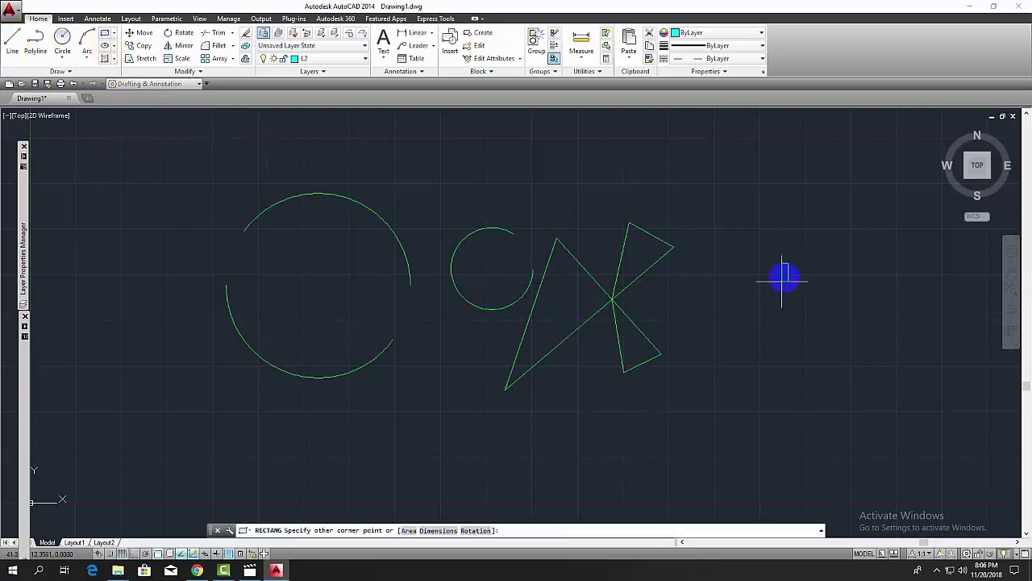
left_click(681, 396)
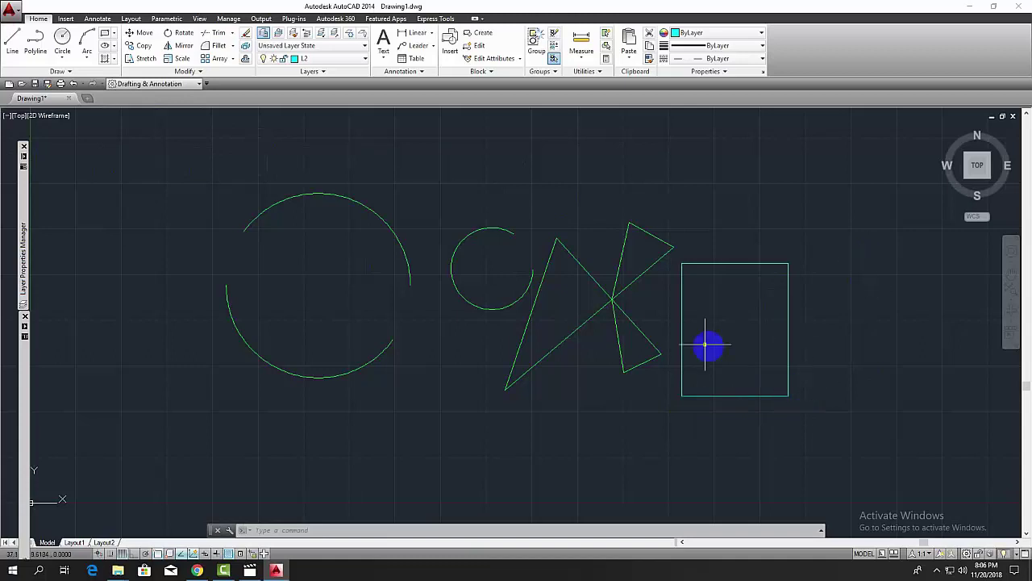
left_click(709, 316)
left_click(867, 444)
left_click(843, 428)
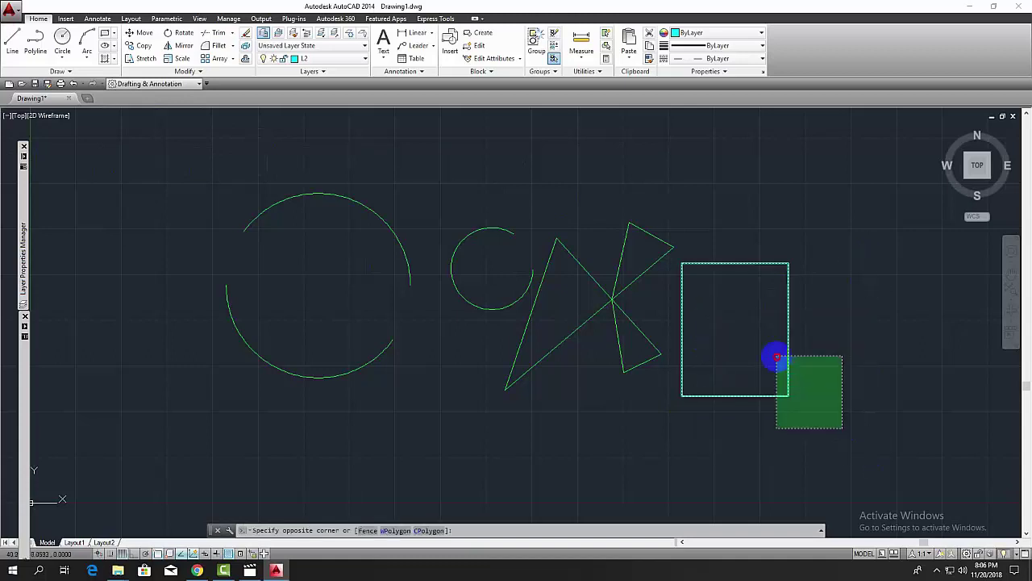
left_click(726, 326)
key("Escape")
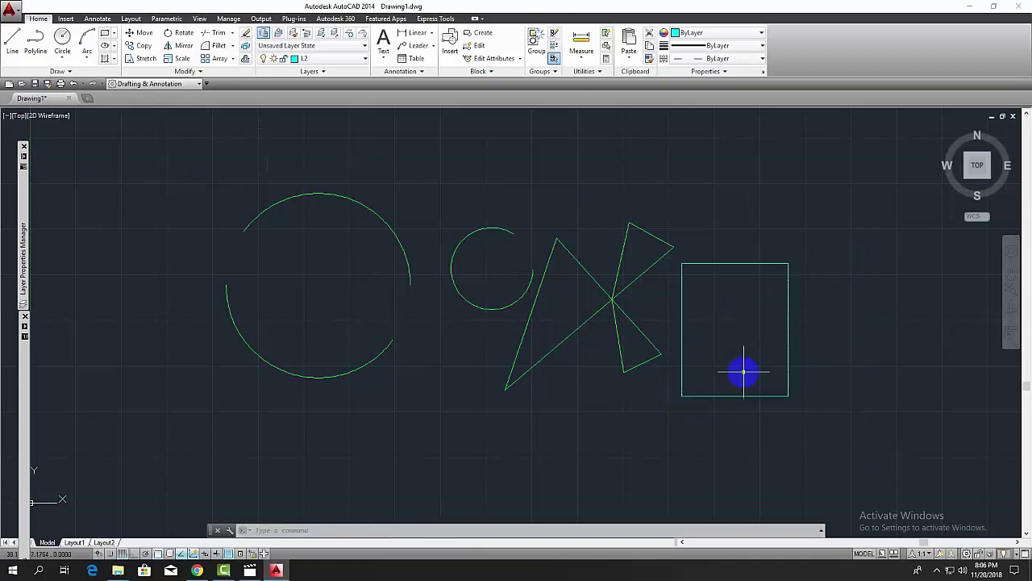
Step: Draw the second and third rectangles overlapping the first one
left_click(104, 34)
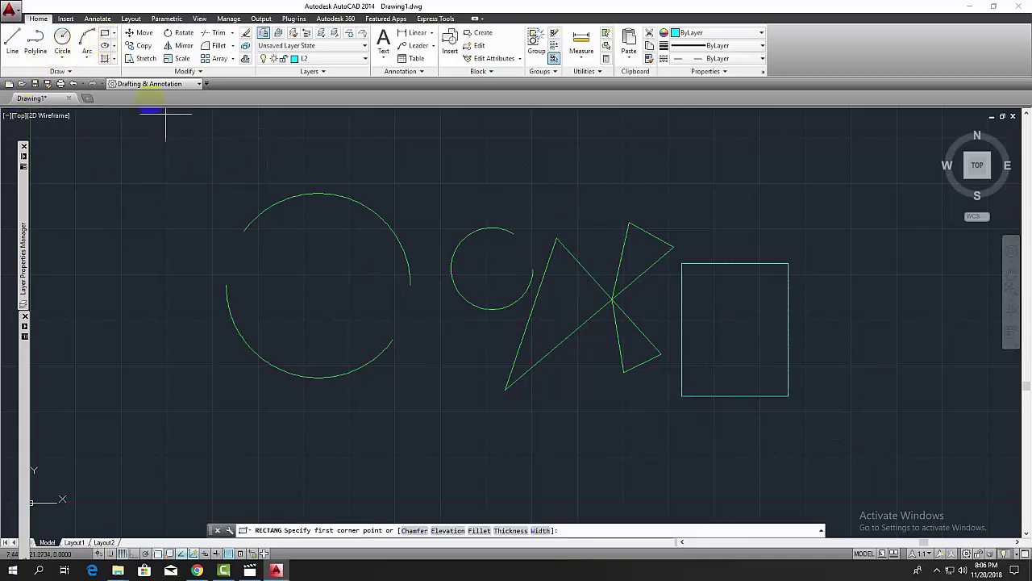
left_click(818, 421)
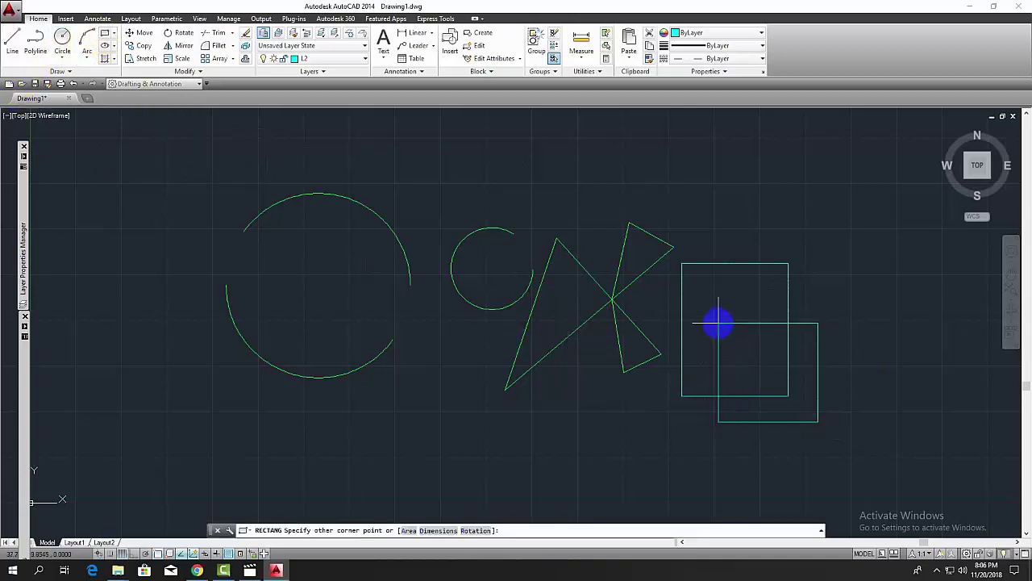
left_click(719, 321)
left_click(851, 234)
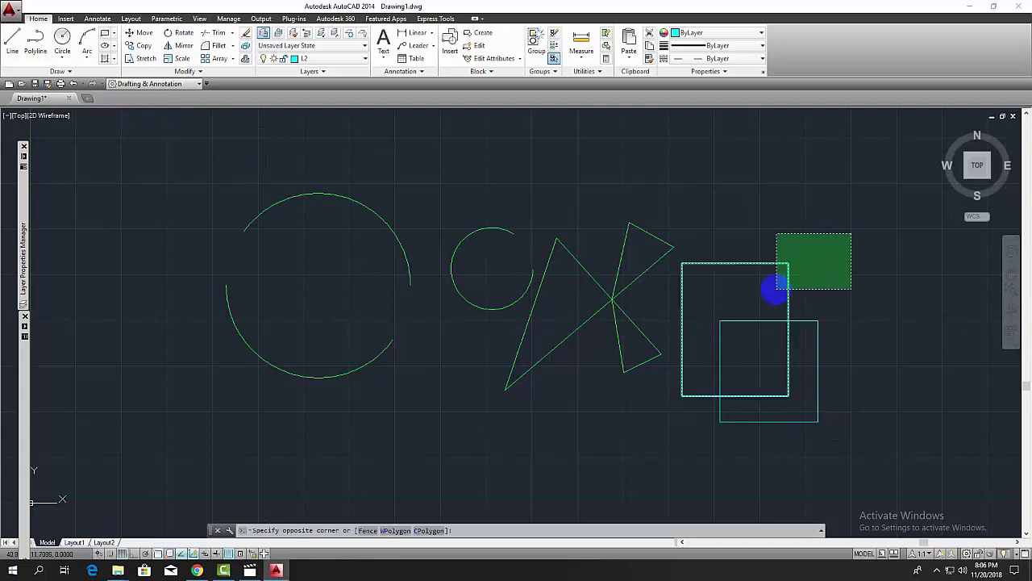
left_click(830, 265)
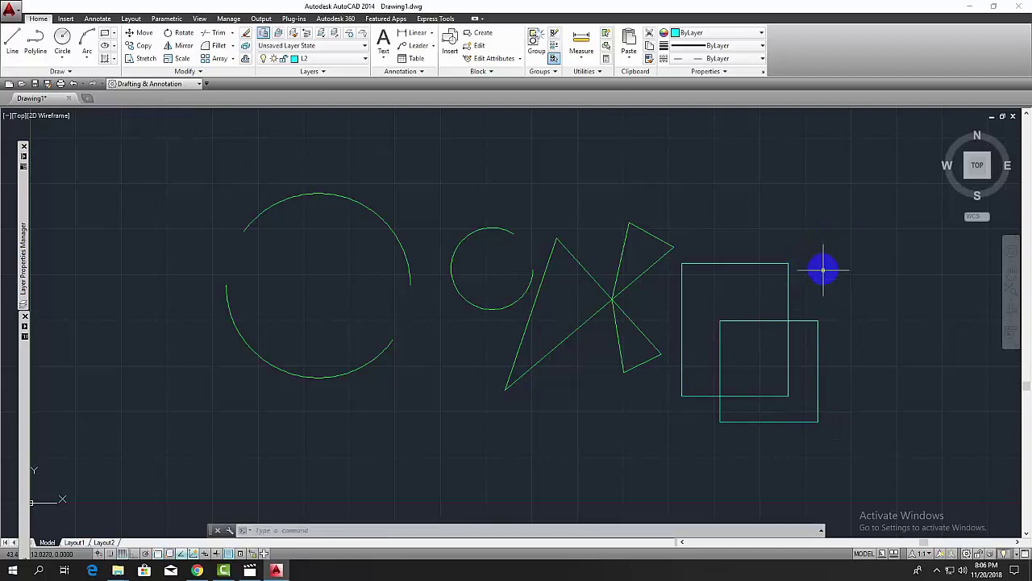
key("Return")
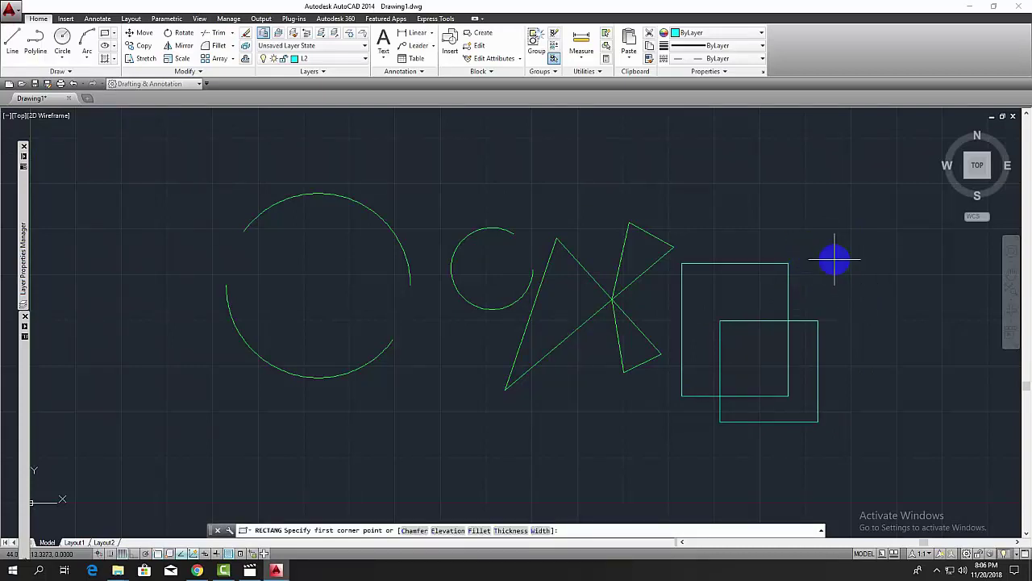
left_click(750, 187)
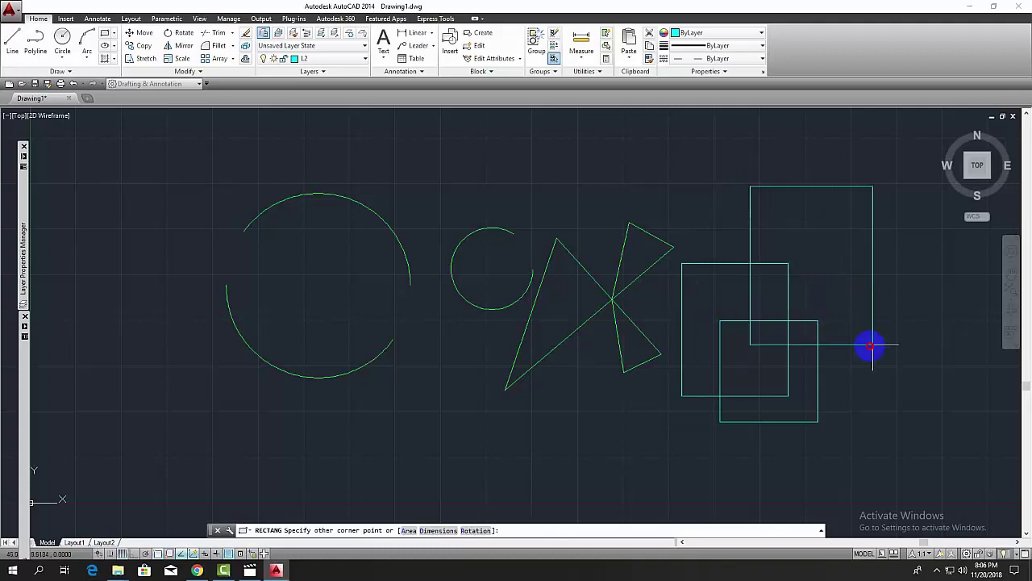
left_click(880, 339)
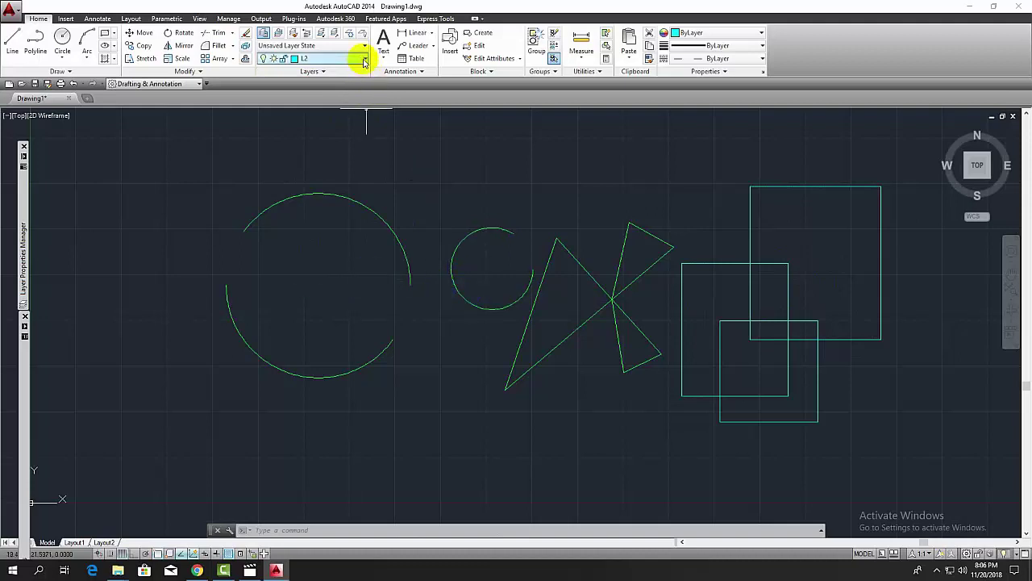
left_click(364, 62)
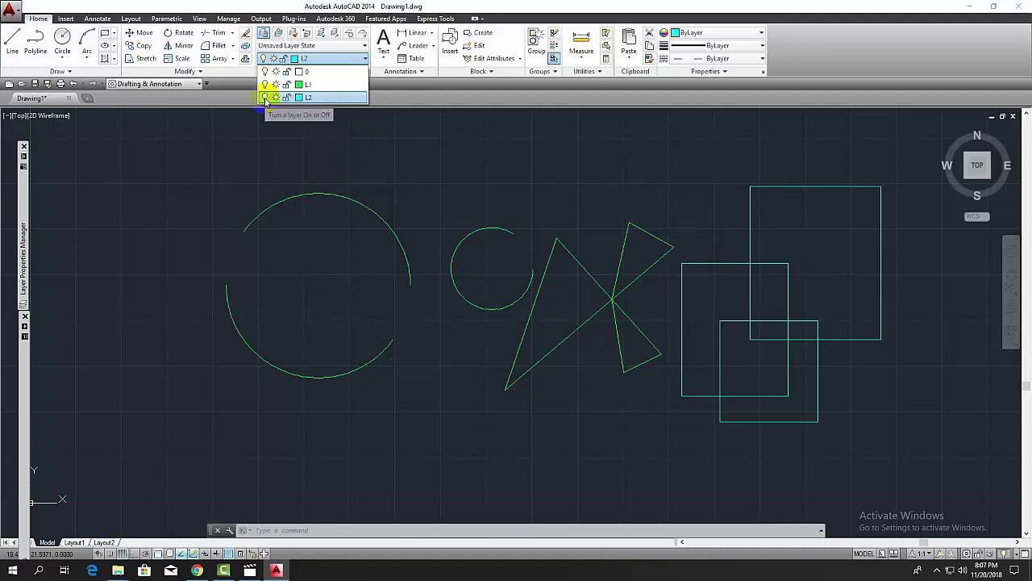
left_click(265, 97)
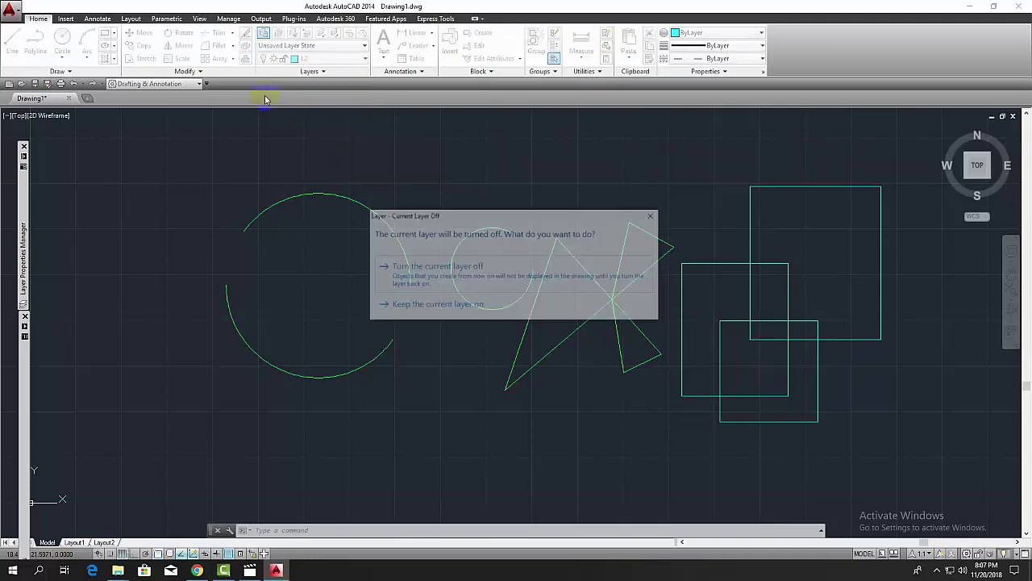
left_click(502, 276)
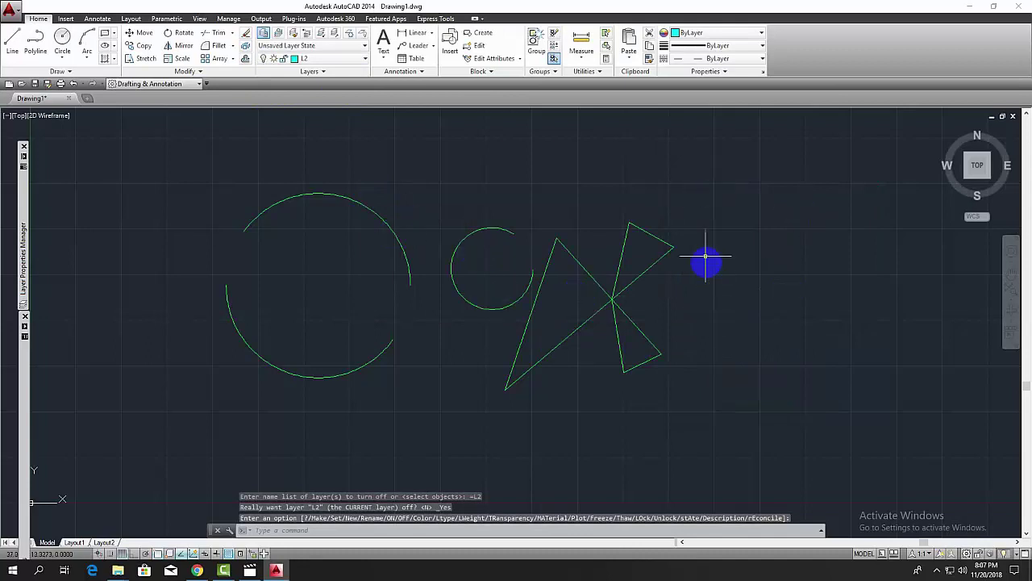
left_click(366, 59)
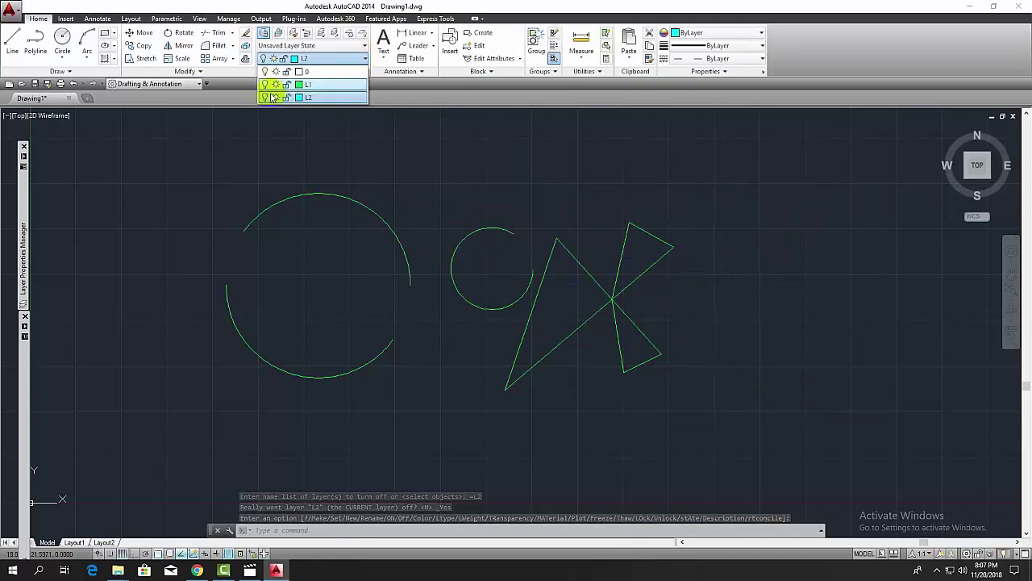
left_click(264, 98)
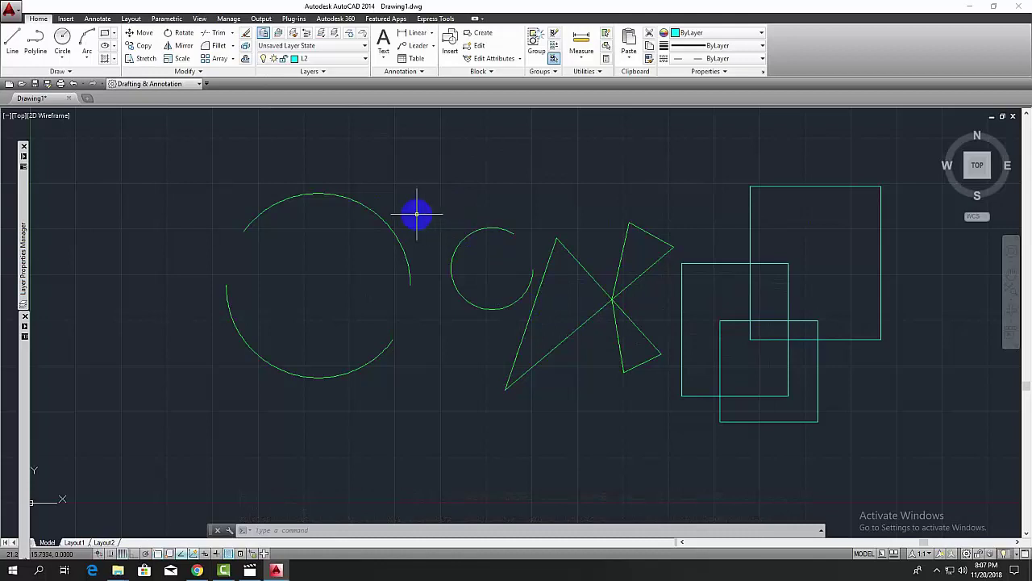
middle_click_drag(607, 217, 519, 224)
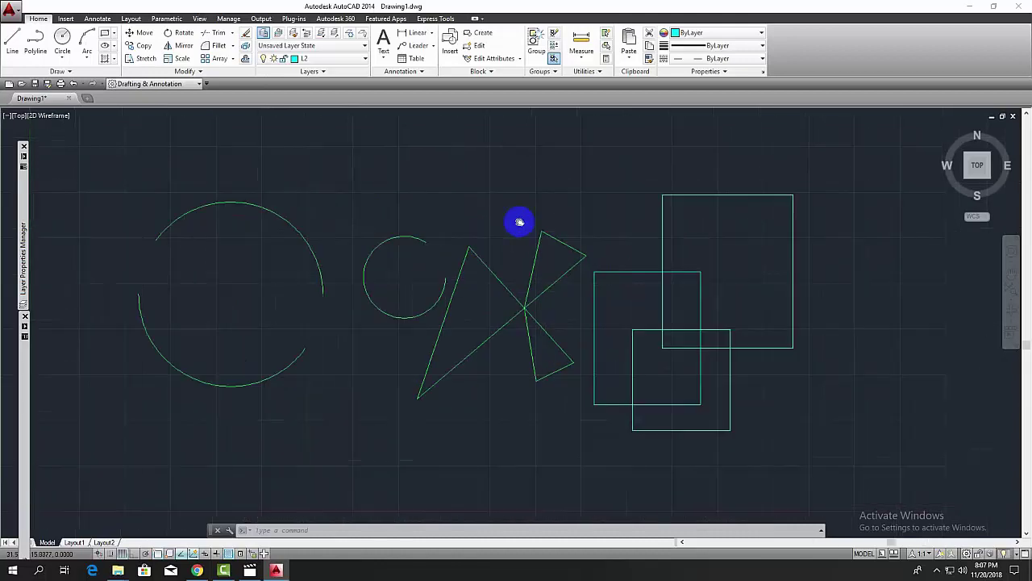